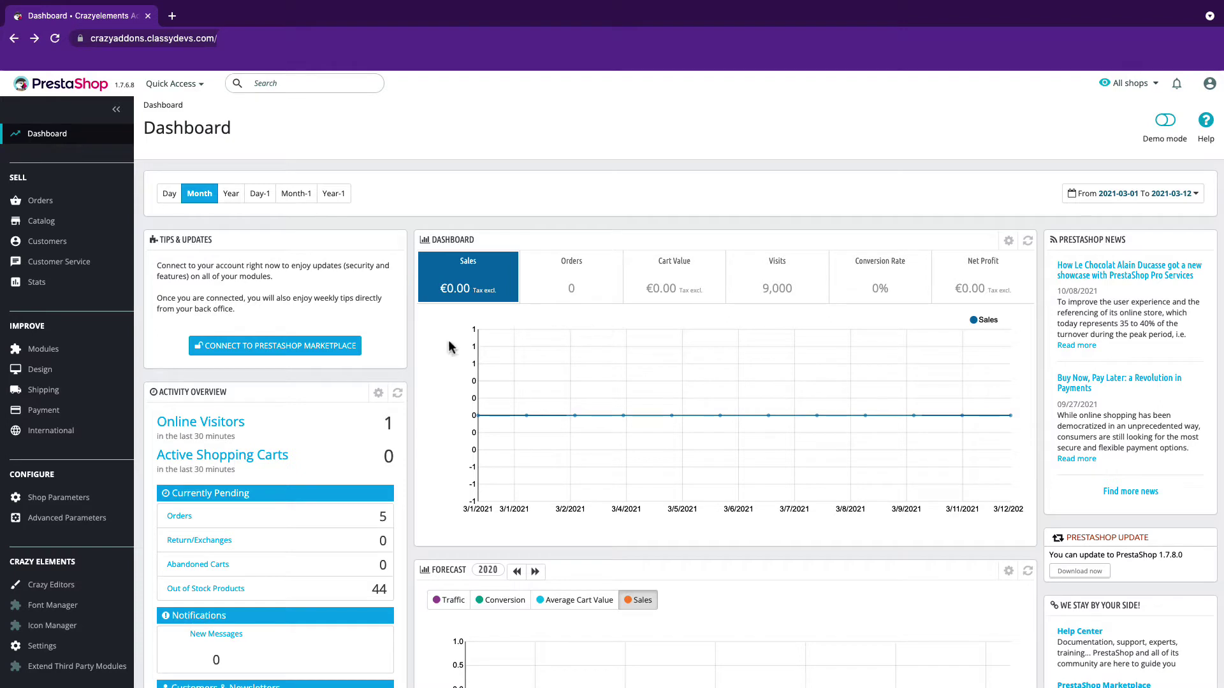
{"action": "scroll", "coordinate": [87, 391], "scroll_direction": "down", "scroll_amount": 2}
{"action": "scroll", "coordinate": [86, 390], "scroll_direction": "down", "scroll_amount": 2}
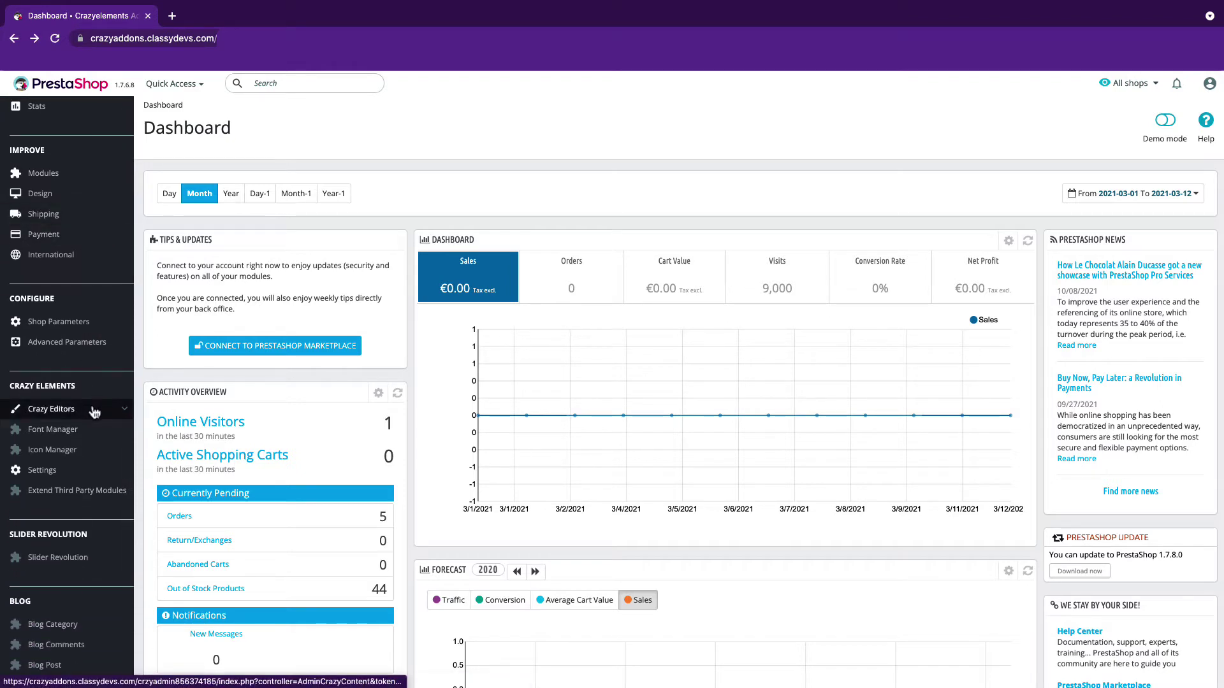
Step: Create a Product Layout Builder entry titled 'Product Layout' and save it
{"action": "left_click", "coordinate": [95, 412]}
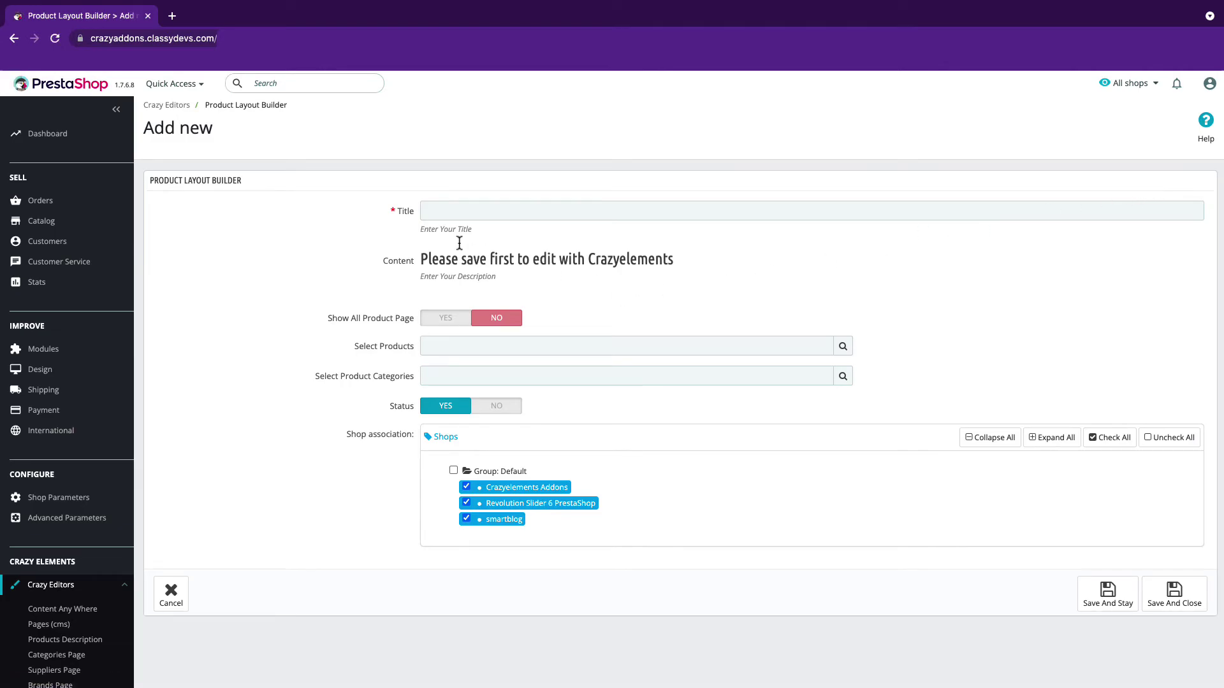
{"action": "left_click", "coordinate": [460, 213]}
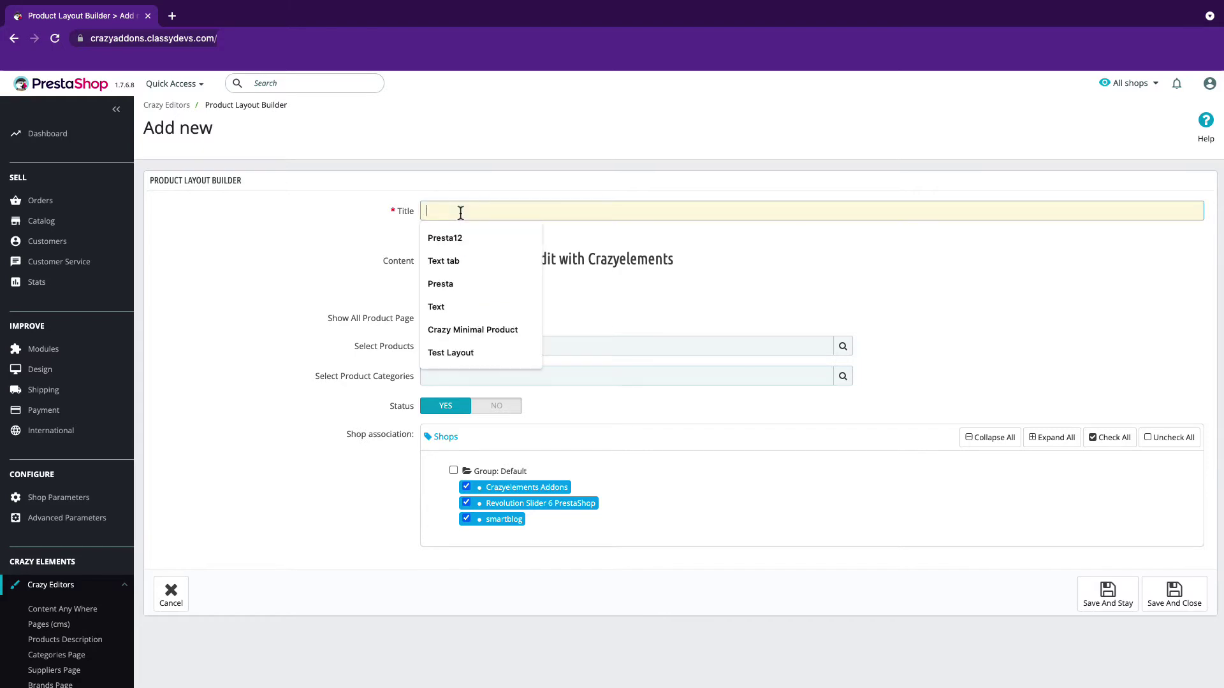
{"action": "type", "text": "Product Layout"}
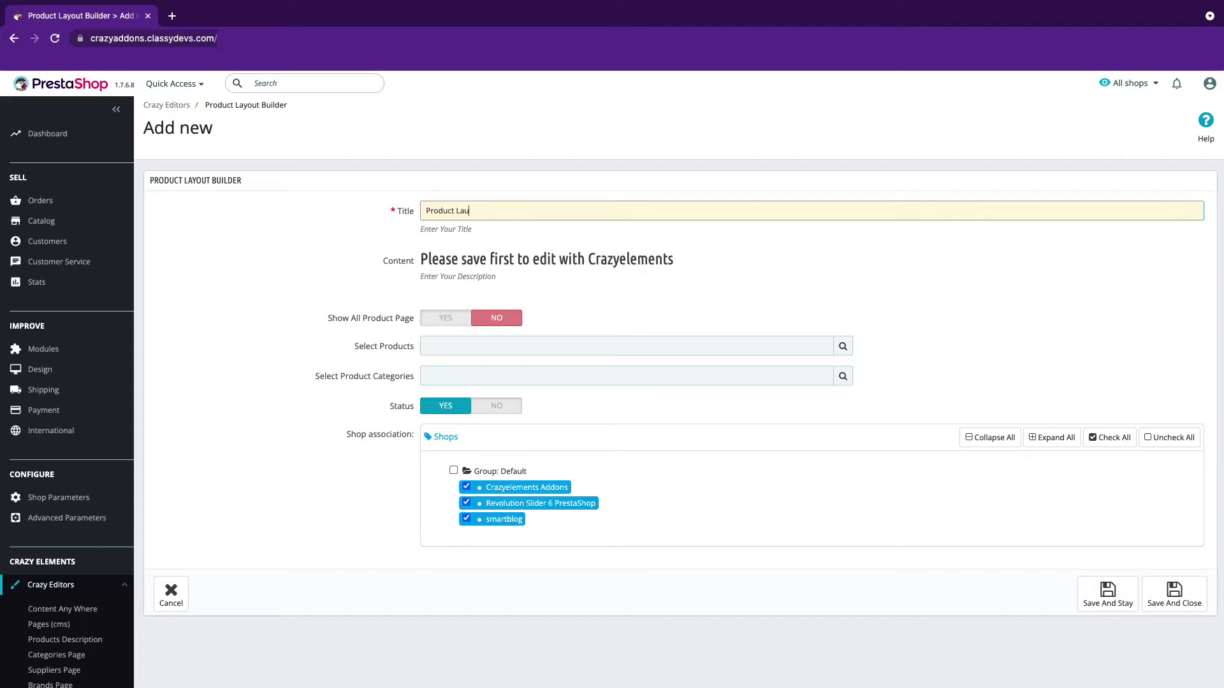
{"action": "left_click", "coordinate": [543, 244]}
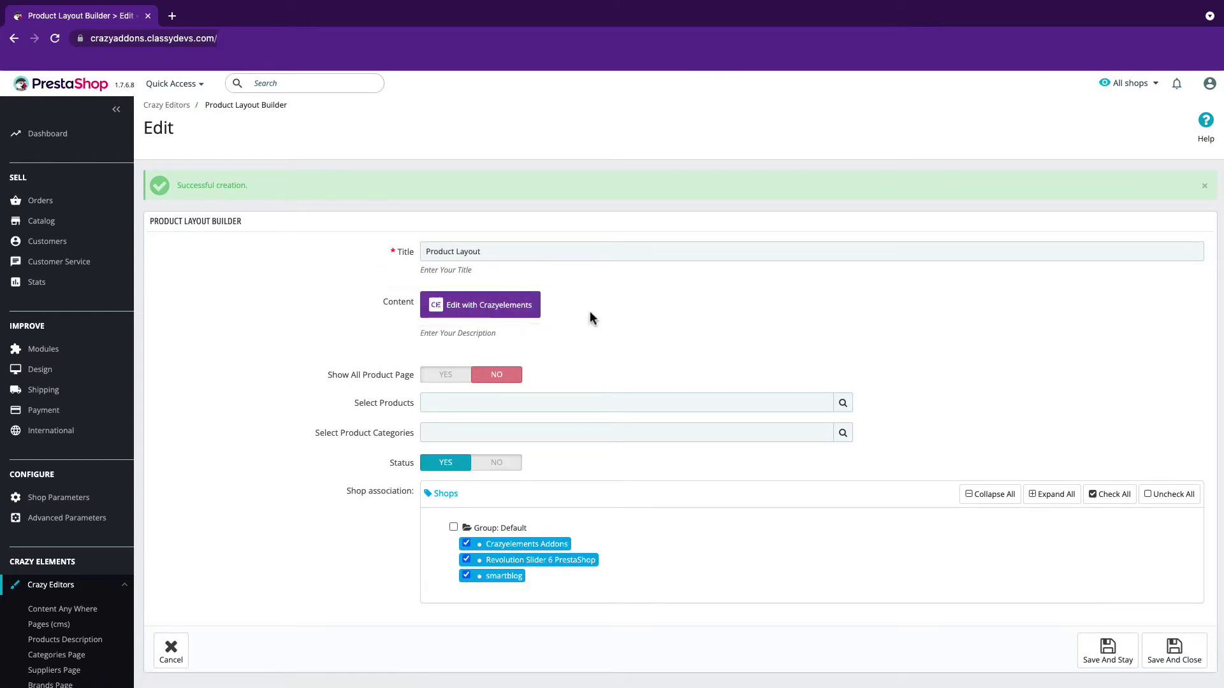
Step: Set Show All Product Page to YES, keep Status YES, and save the layout settings
{"action": "left_click", "coordinate": [447, 376]}
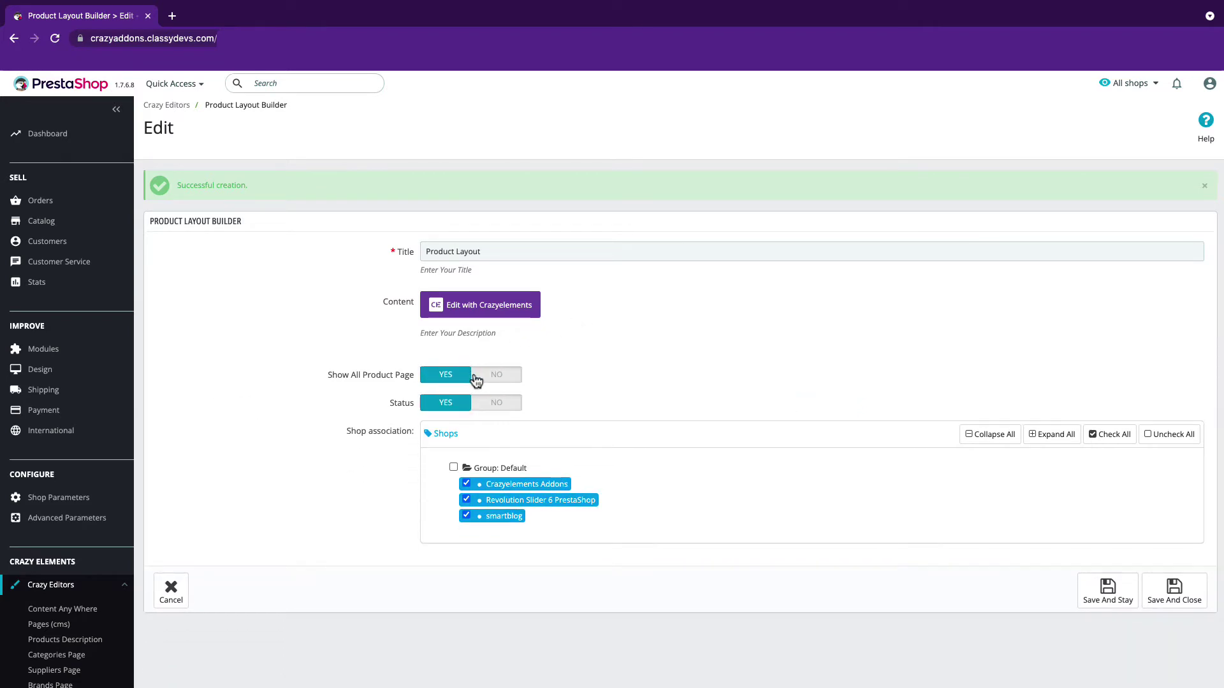
{"action": "left_click", "coordinate": [476, 378]}
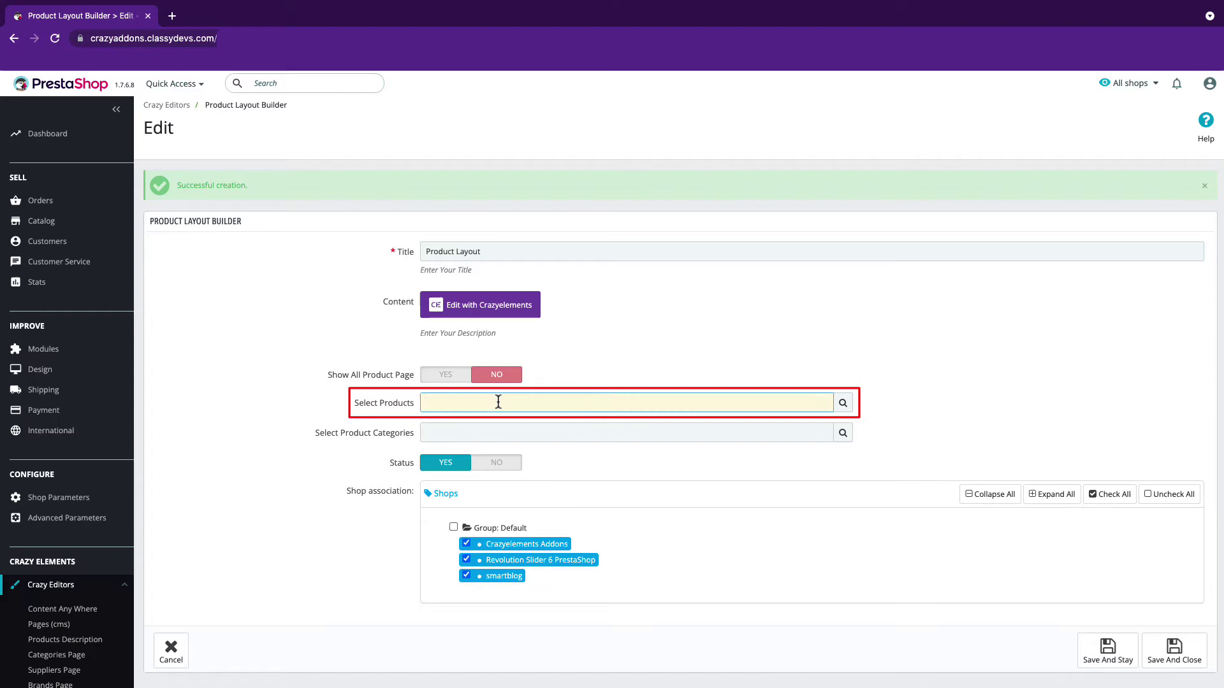
{"action": "left_click", "coordinate": [627, 428]}
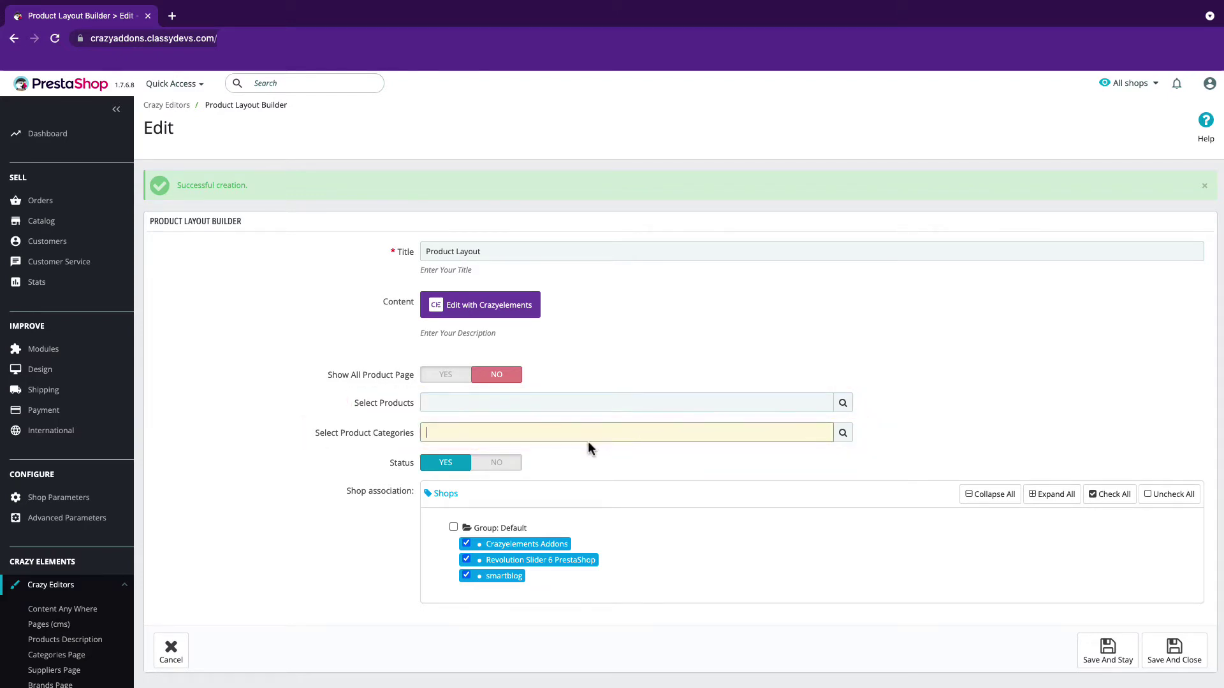
{"action": "left_click", "coordinate": [485, 471]}
{"action": "left_click", "coordinate": [445, 466]}
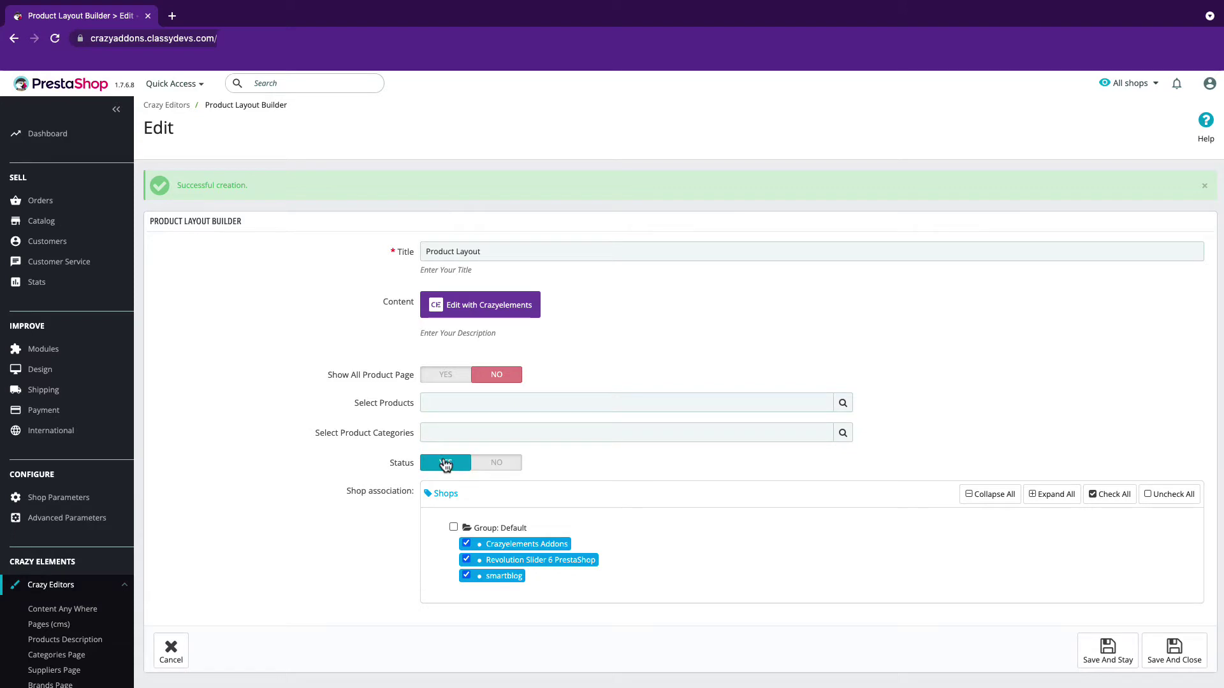
{"action": "left_click", "coordinate": [1121, 664]}
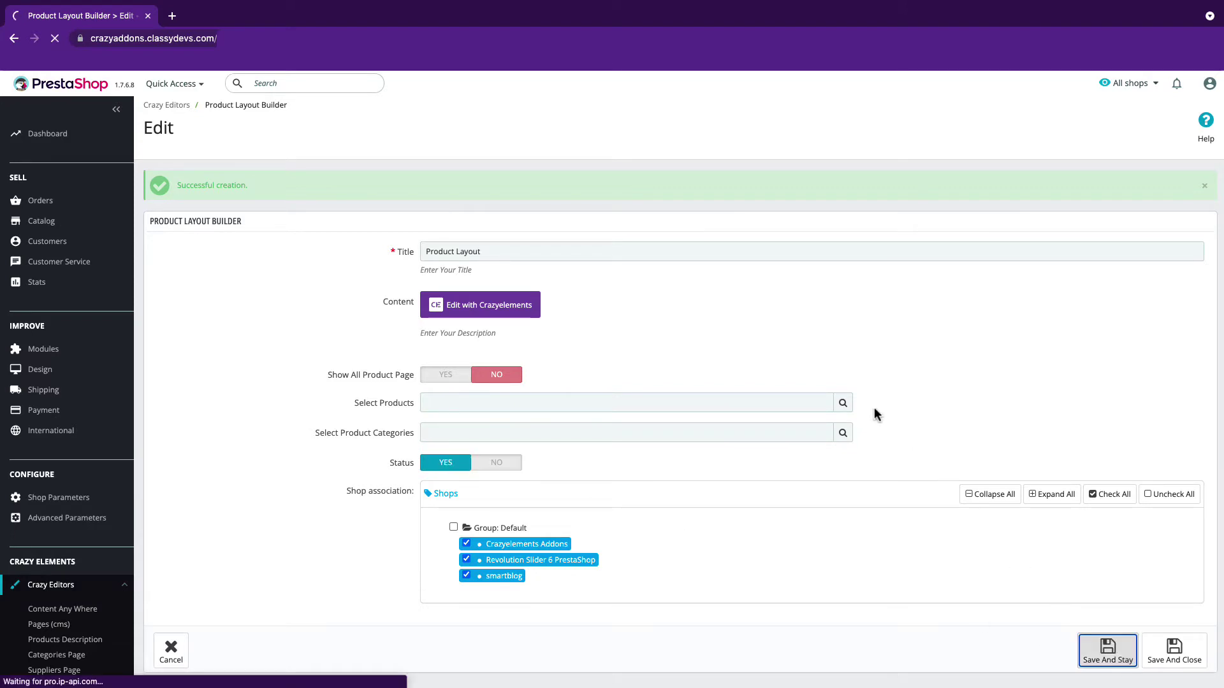
{"action": "left_click", "coordinate": [457, 378]}
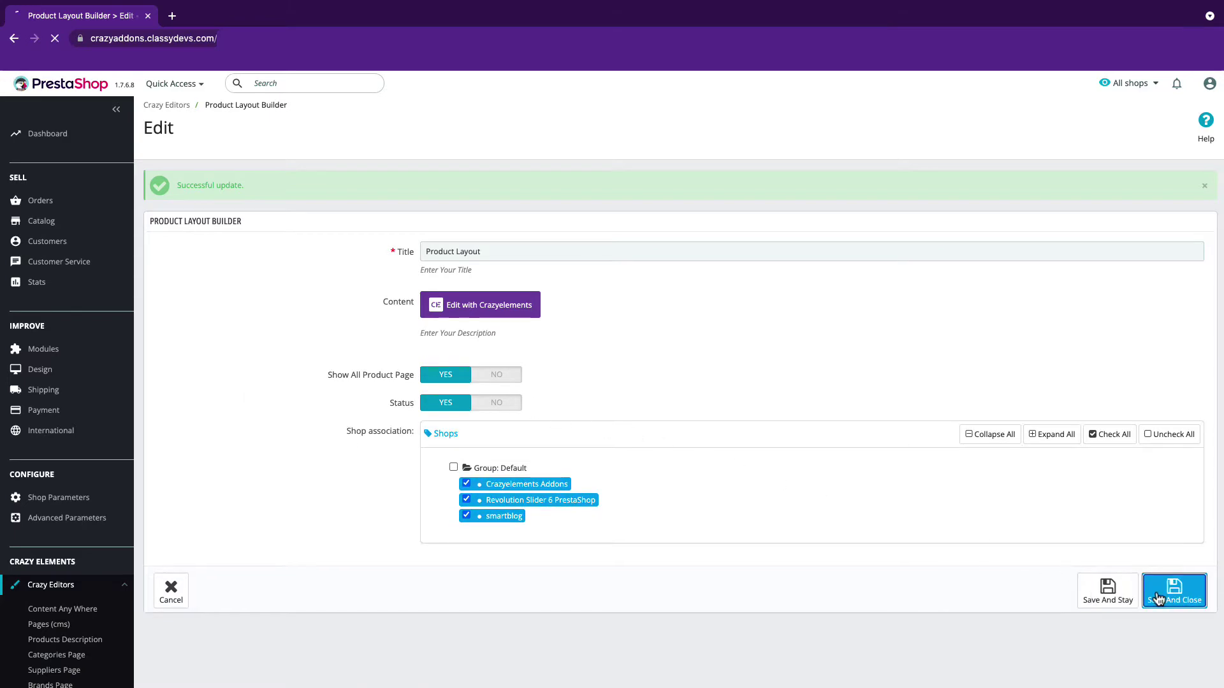
{"action": "left_click", "coordinate": [1131, 597]}
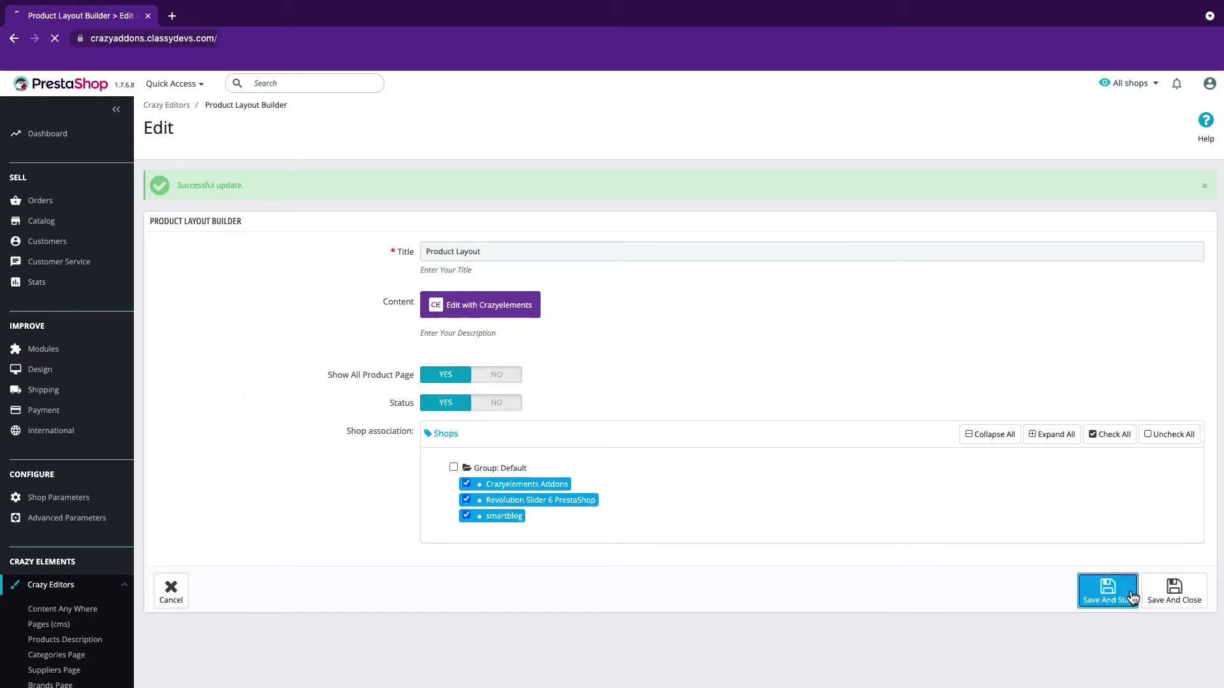
Step: Open the layout in the Crazy Elements editor and add a two-column section
{"action": "left_click", "coordinate": [650, 285]}
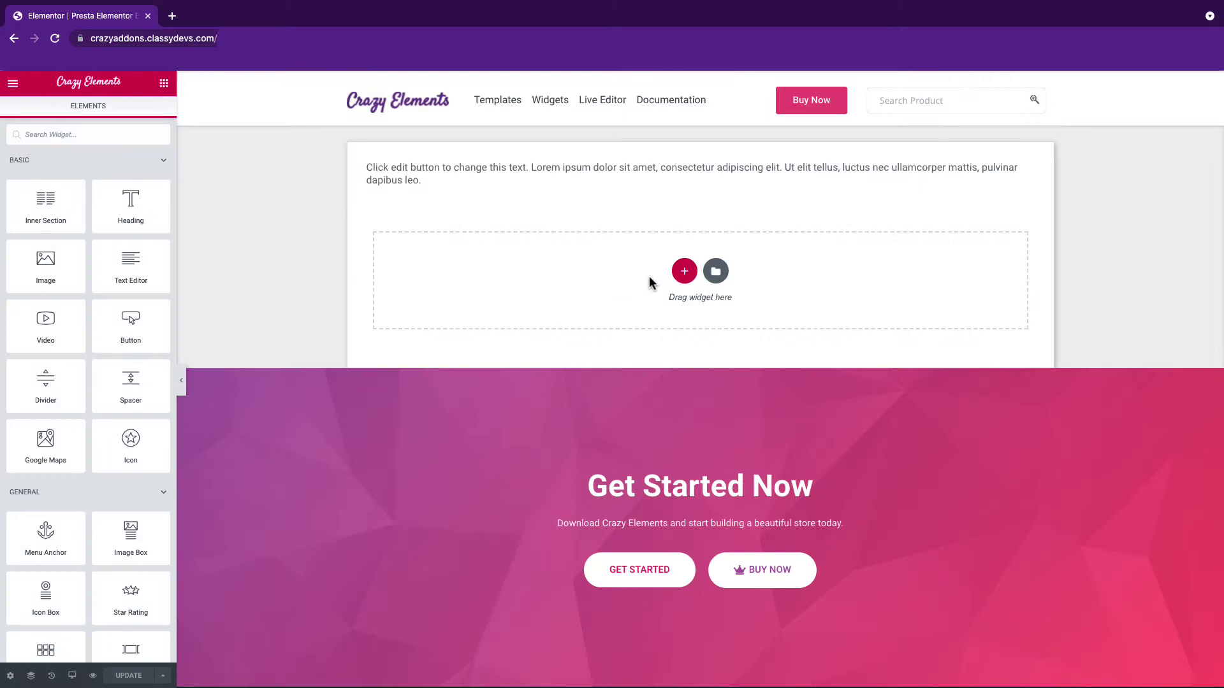
{"action": "left_click", "coordinate": [684, 273]}
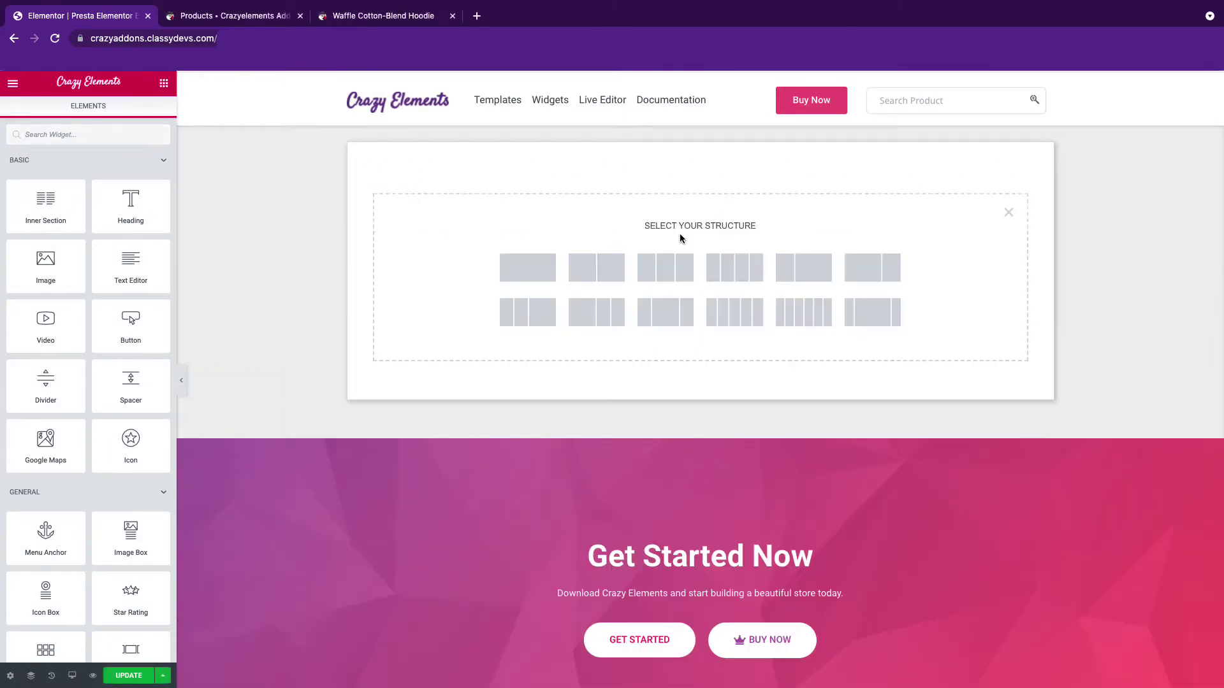
{"action": "left_click", "coordinate": [600, 276]}
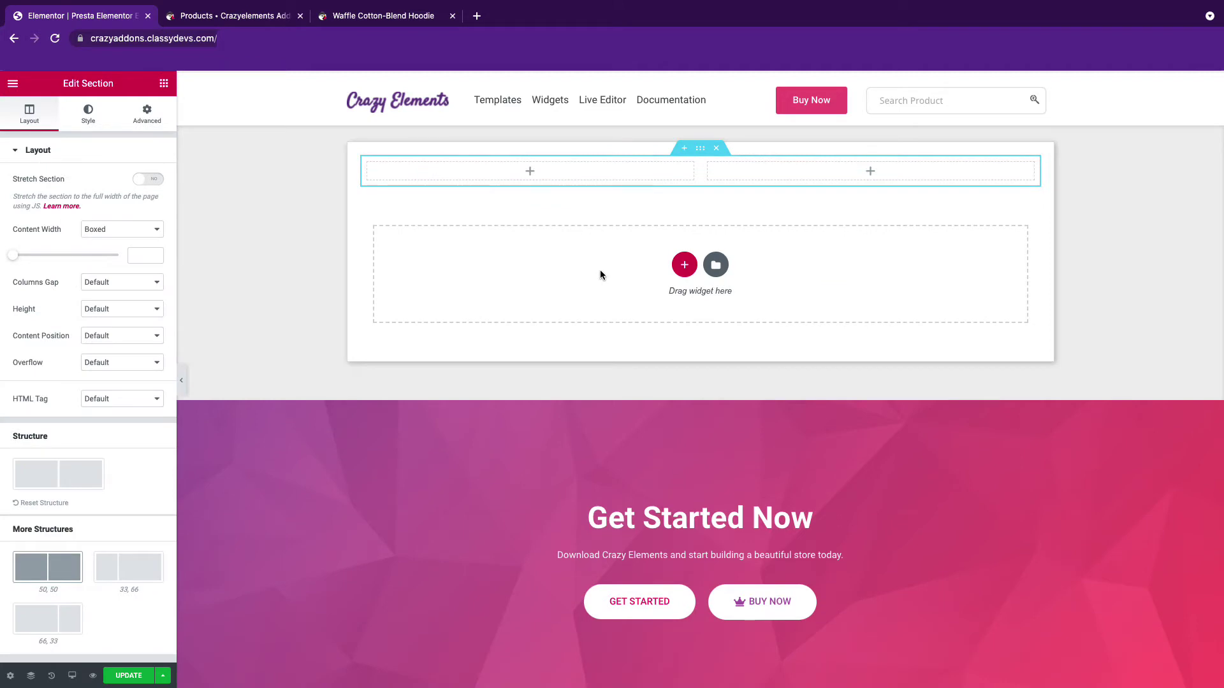
Step: Place the Product Thumbnail widget in the section's left column
{"action": "left_click", "coordinate": [163, 84]}
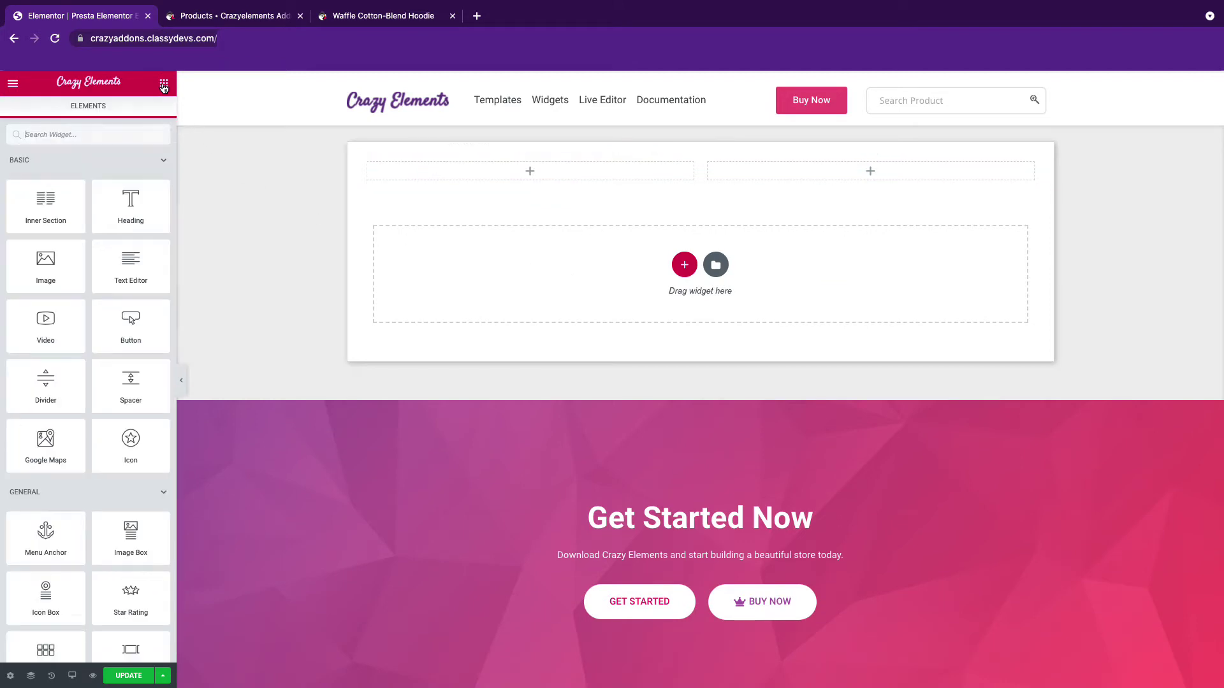
{"action": "left_click_drag", "start_coordinate": [173, 208], "coordinate": [164, 514]}
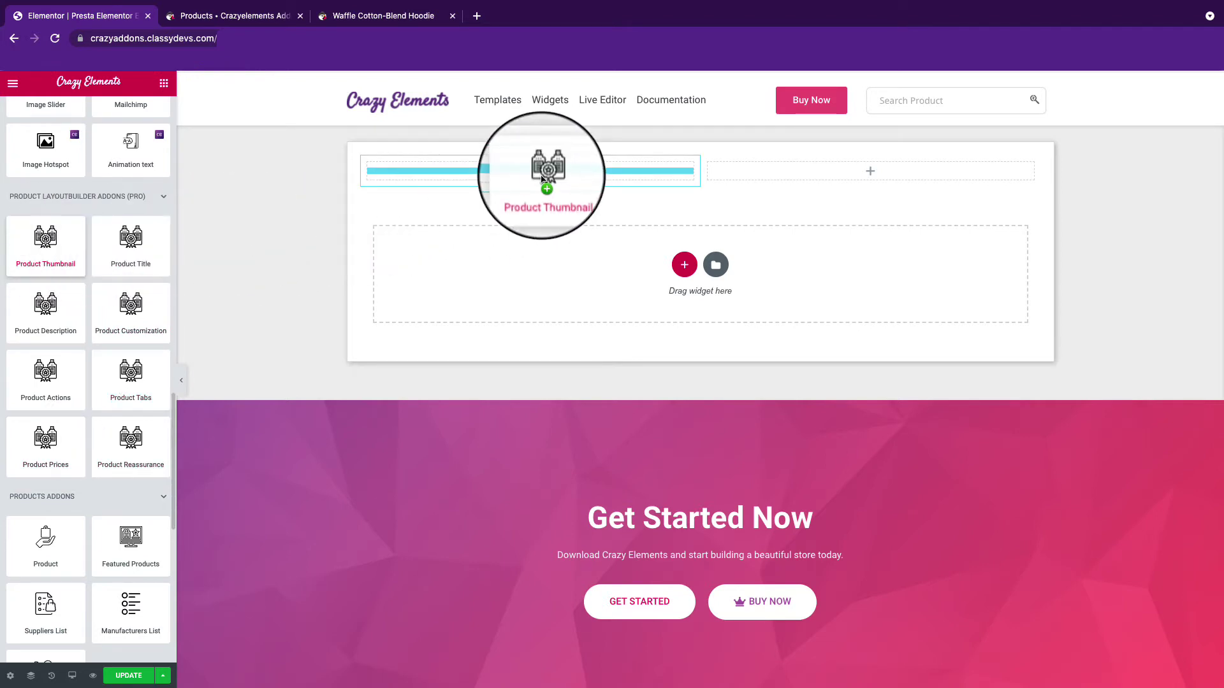
{"action": "left_click_drag", "start_coordinate": [44, 242], "coordinate": [540, 175]}
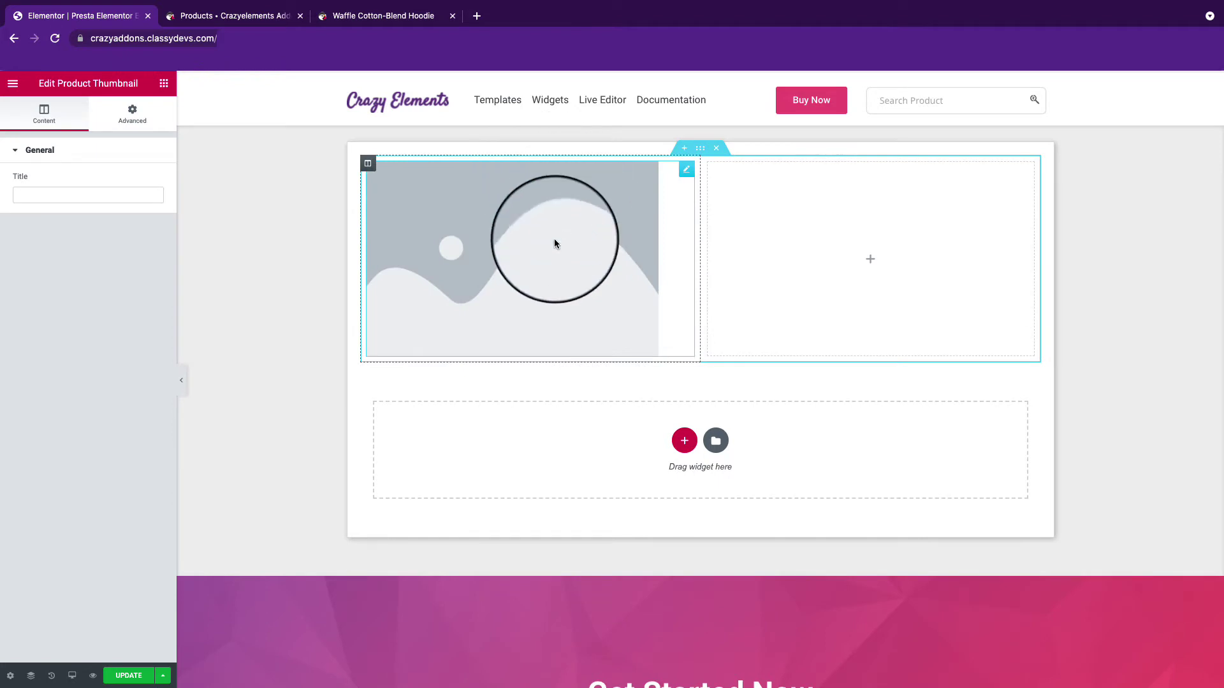
{"action": "left_click", "coordinate": [212, 18]}
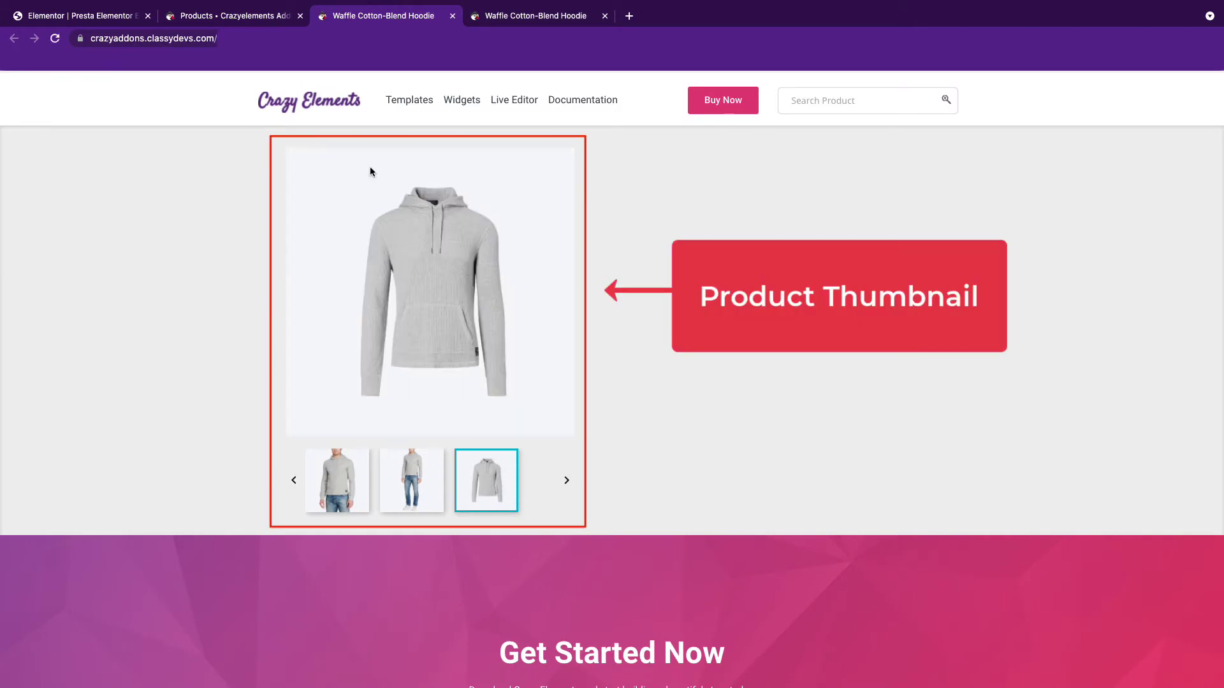
{"action": "left_click", "coordinate": [84, 23]}
{"action": "left_click", "coordinate": [163, 83]}
{"action": "scroll", "coordinate": [143, 430], "scroll_direction": "down", "scroll_amount": 5}
{"action": "scroll", "coordinate": [144, 430], "scroll_direction": "down", "scroll_amount": 5}
{"action": "scroll", "coordinate": [163, 440], "scroll_direction": "down", "scroll_amount": 5}
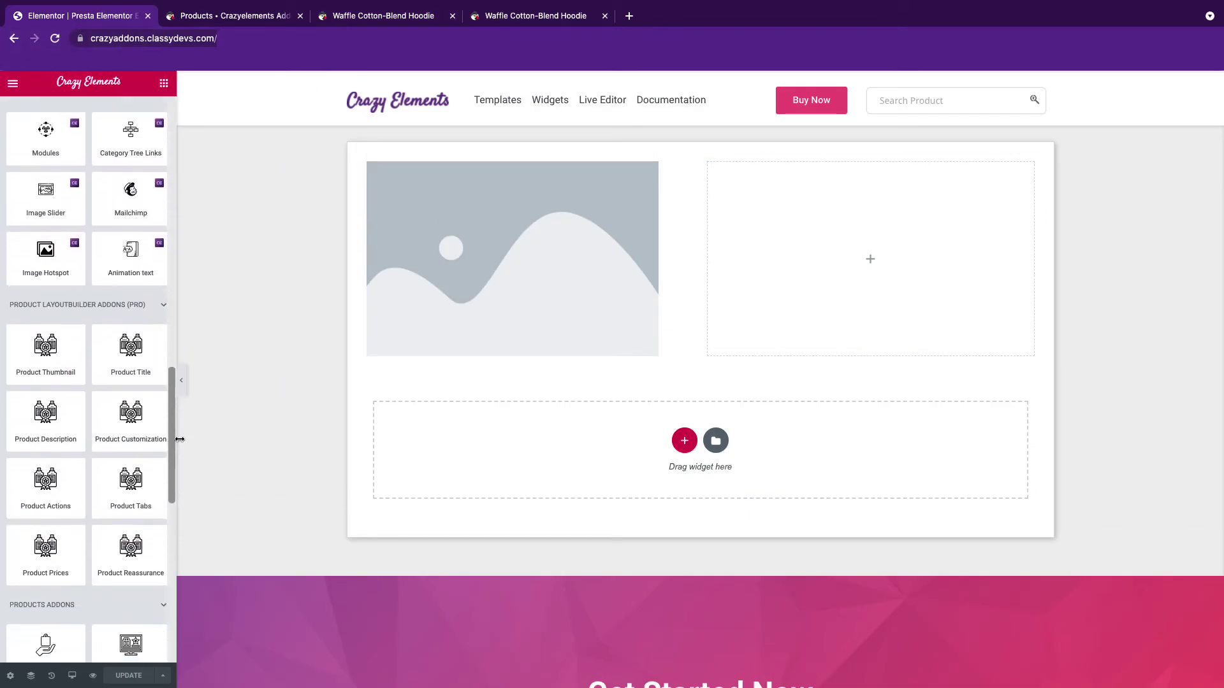
{"action": "scroll", "coordinate": [177, 448], "scroll_direction": "down", "scroll_amount": 3}
Step: Add Product Title to the right column, sized 32 and coloured dark navy
{"action": "left_click_drag", "start_coordinate": [130, 287], "coordinate": [775, 203]}
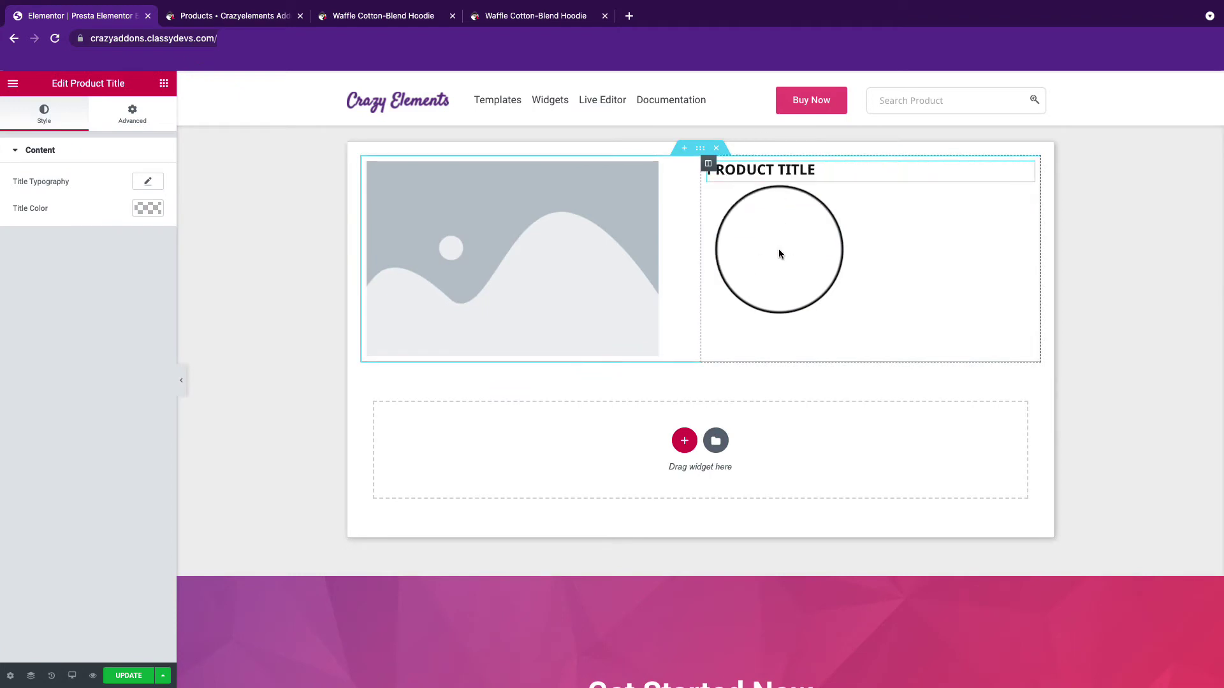
{"action": "left_click", "coordinate": [138, 676]}
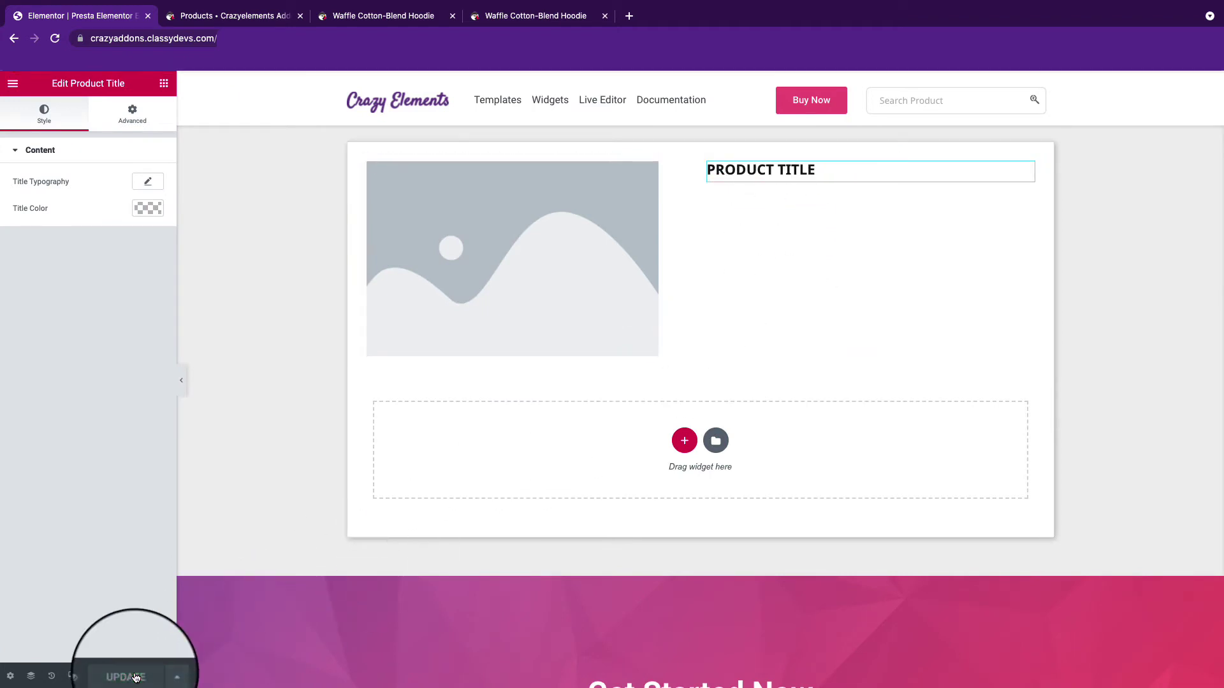
{"action": "left_click", "coordinate": [148, 183]}
{"action": "left_click_drag", "start_coordinate": [23, 259], "coordinate": [35, 265]}
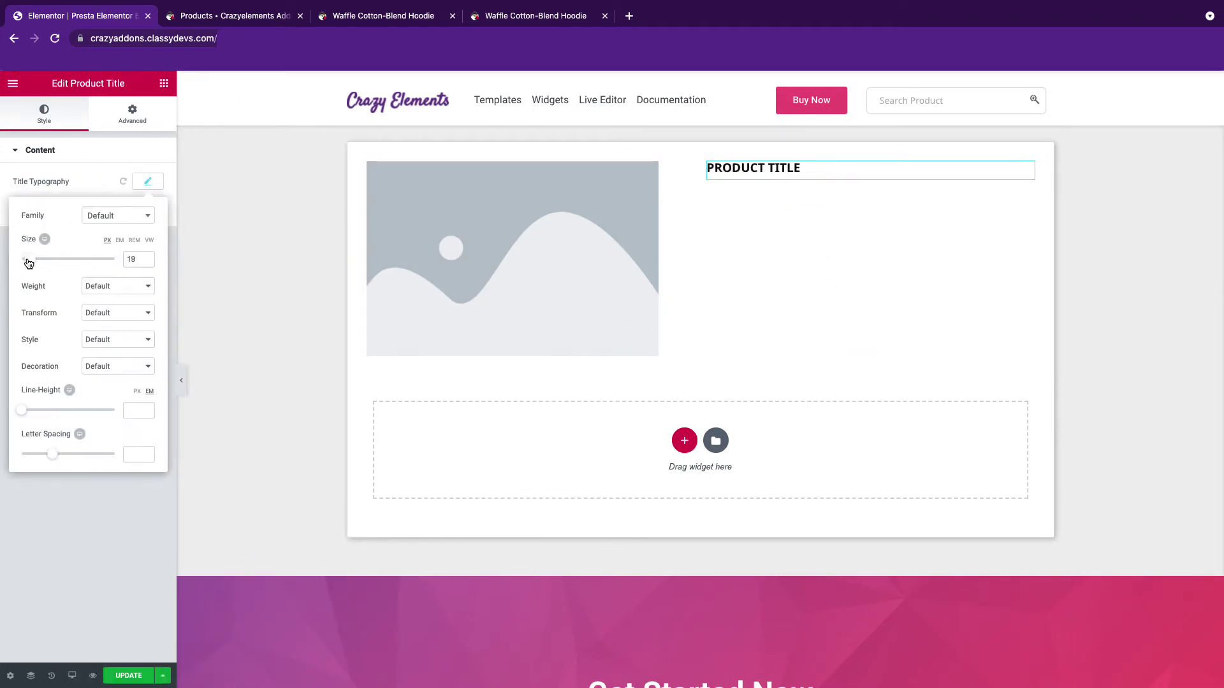
{"action": "left_click", "coordinate": [81, 188]}
{"action": "left_click", "coordinate": [148, 209]}
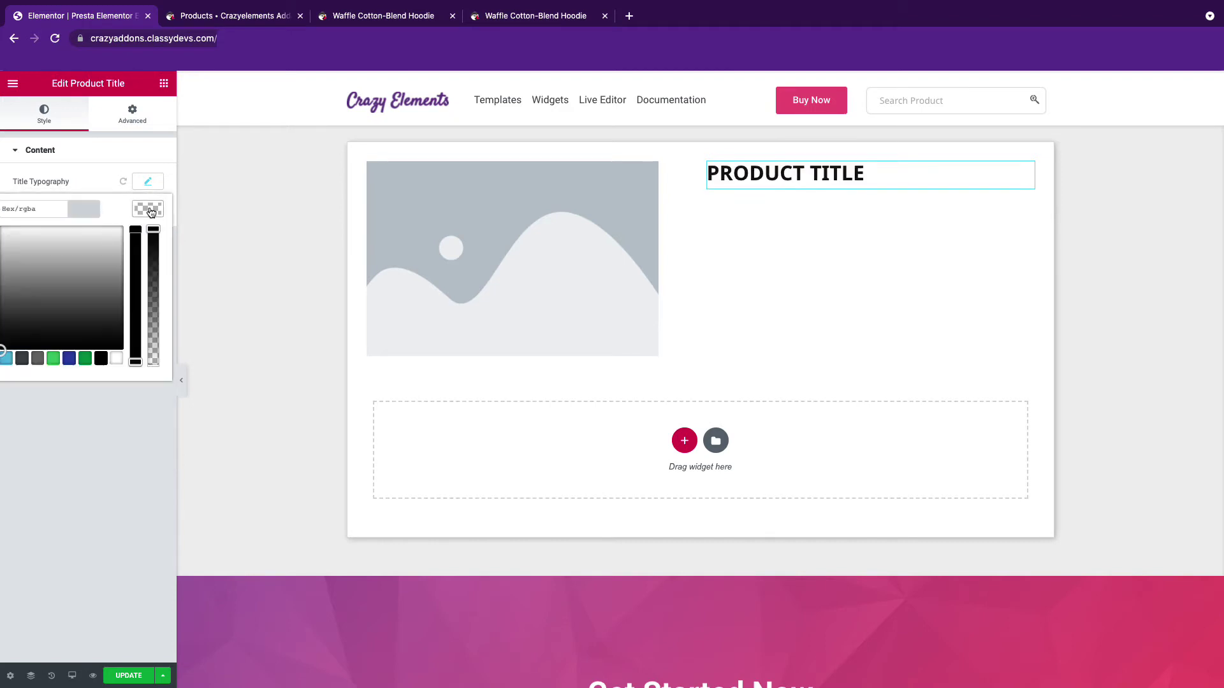
{"action": "left_click", "coordinate": [75, 358]}
{"action": "left_click", "coordinate": [105, 246]}
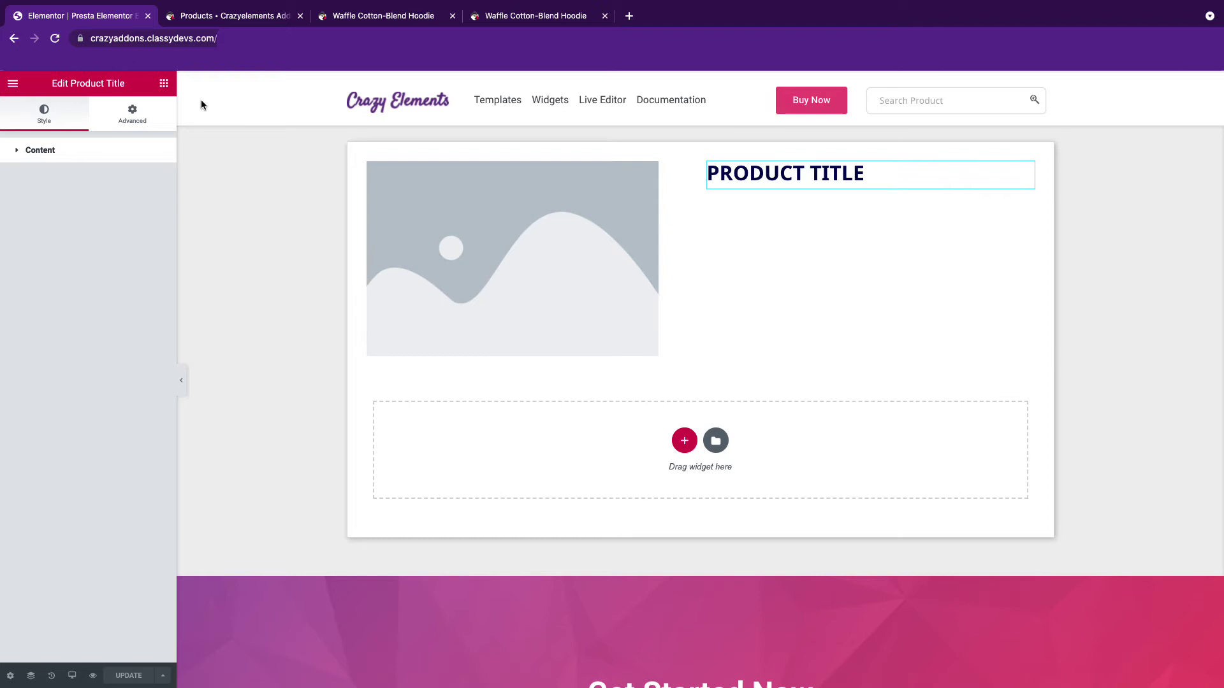
Step: Preview the styled title on the hoodie's storefront page
{"action": "left_click", "coordinate": [363, 11]}
{"action": "left_click", "coordinate": [55, 38]}
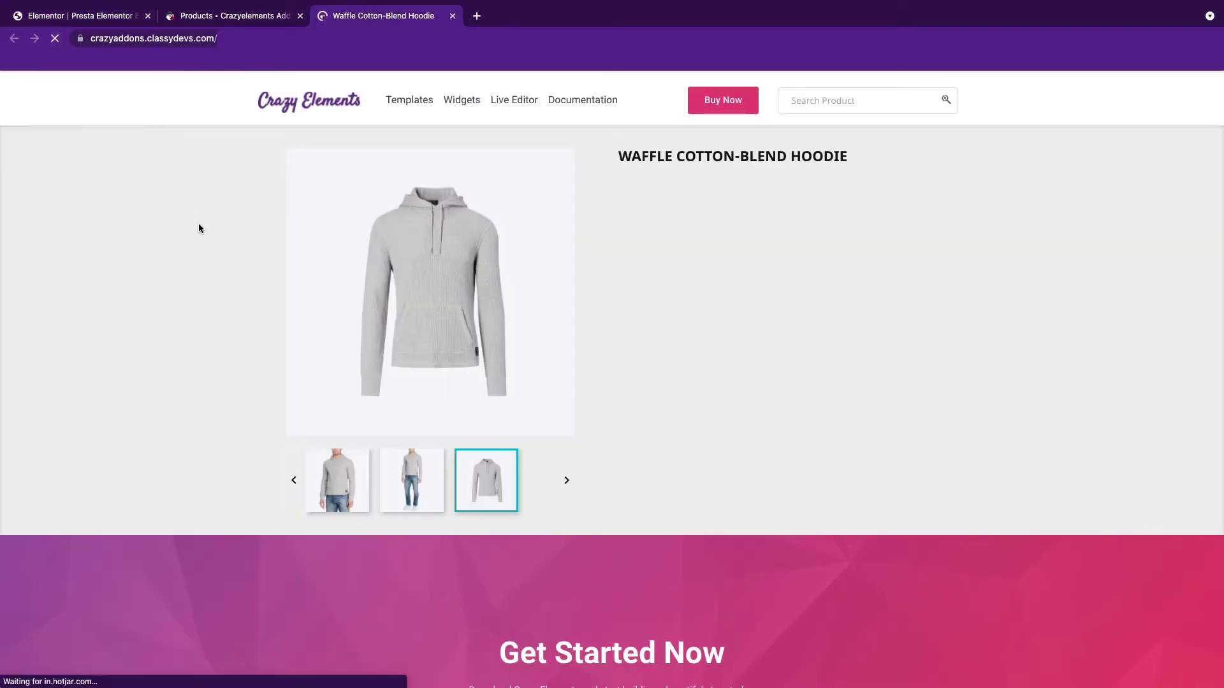
{"action": "left_click", "coordinate": [245, 19]}
{"action": "left_click", "coordinate": [69, 16]}
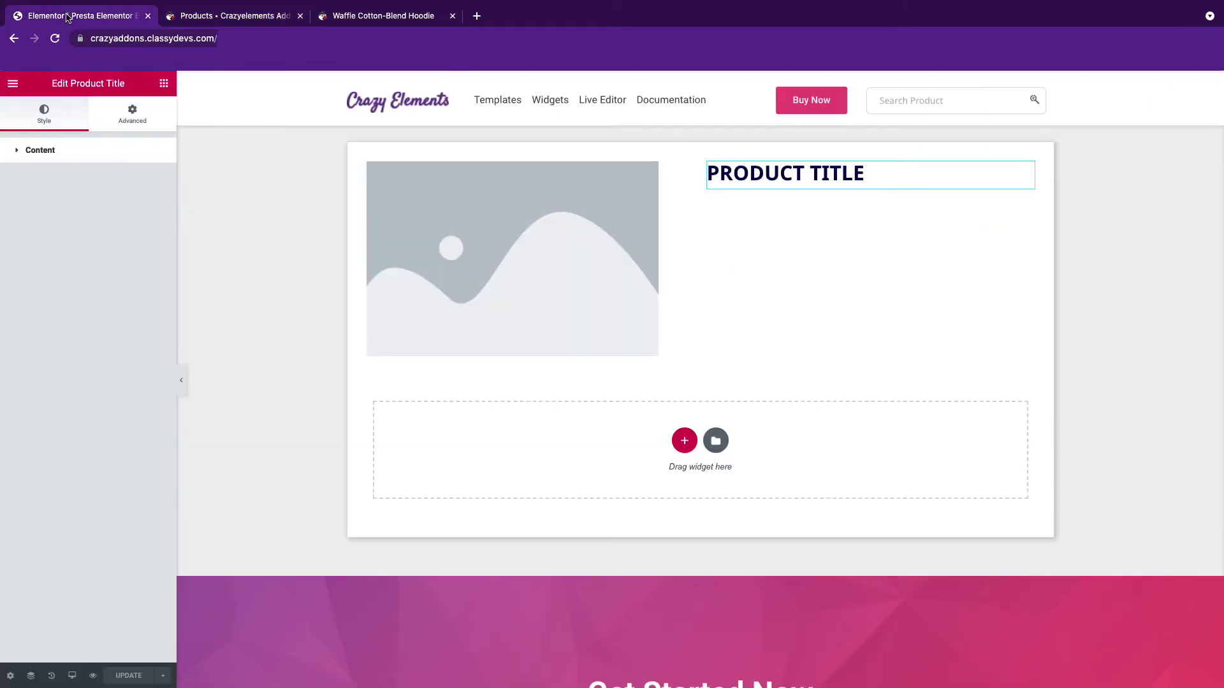
Step: Place Product Description under the title and check the hoodie's short description on the storefront
{"action": "left_click", "coordinate": [164, 85]}
{"action": "scroll", "coordinate": [89, 382], "scroll_direction": "down", "scroll_amount": 10}
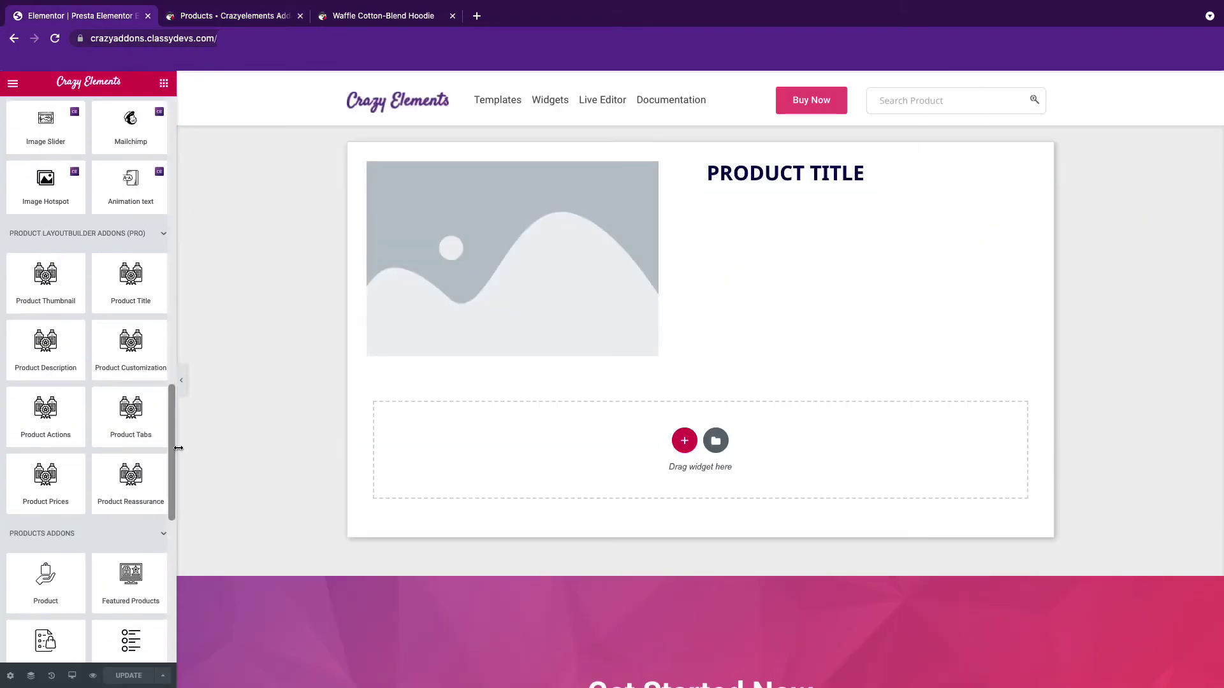
{"action": "left_click_drag", "start_coordinate": [191, 424], "coordinate": [176, 447]}
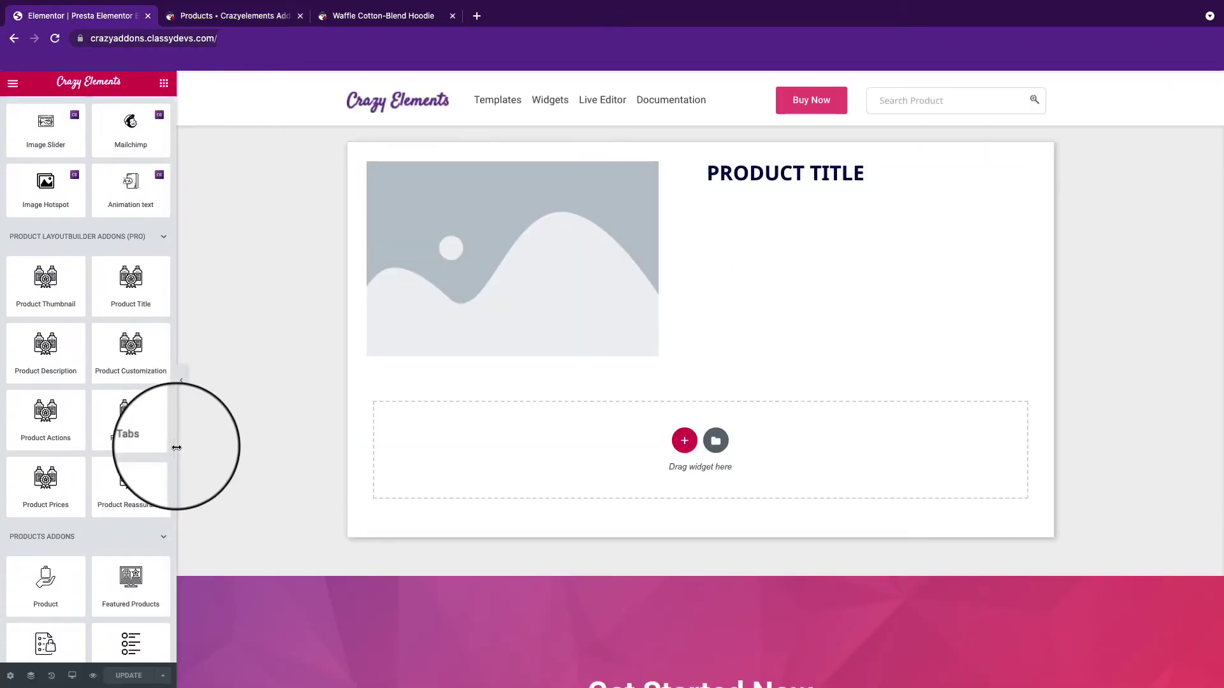
{"action": "mouse_move", "coordinate": [44, 346]}
{"action": "left_mouse_down"}
{"action": "mouse_move", "coordinate": [156, 354]}
{"action": "mouse_move", "coordinate": [756, 180]}
{"action": "left_mouse_up"}
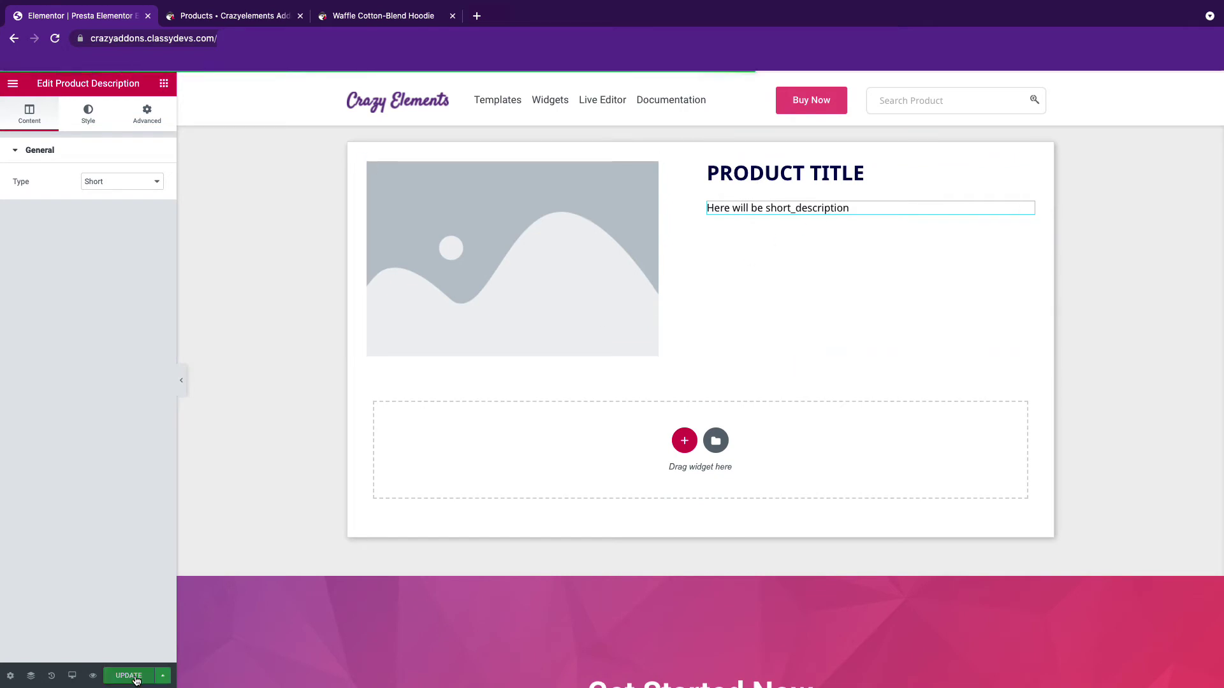
{"action": "left_click", "coordinate": [352, 16]}
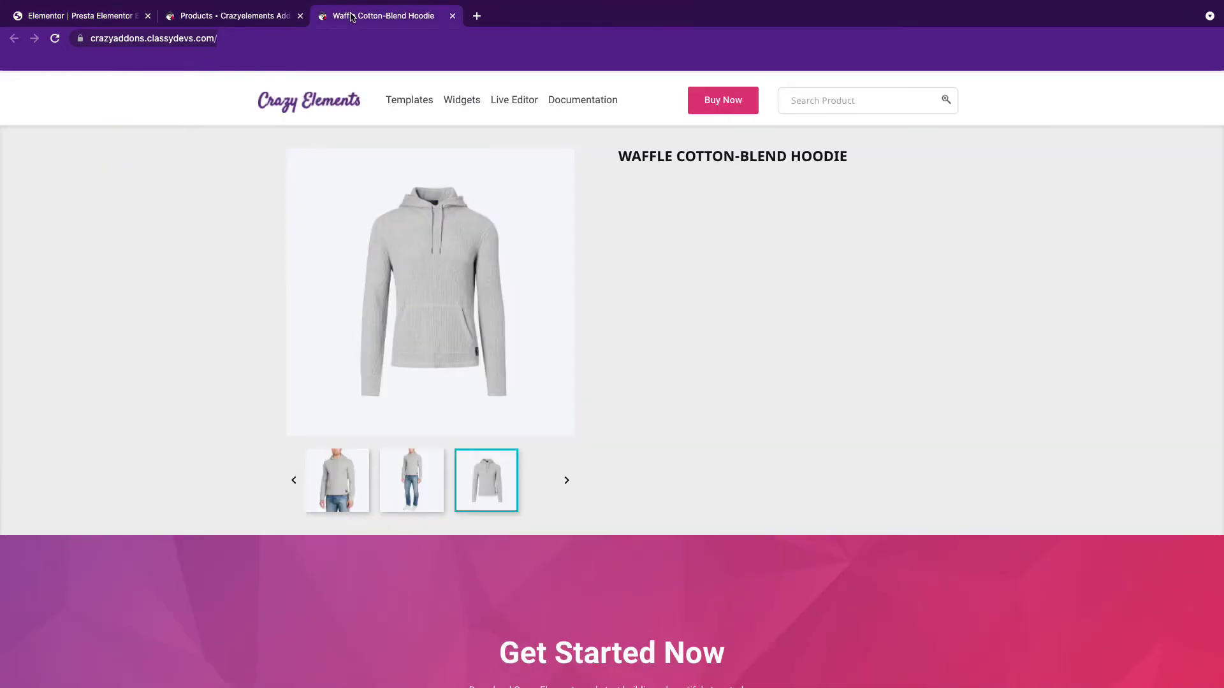
{"action": "left_click", "coordinate": [55, 38]}
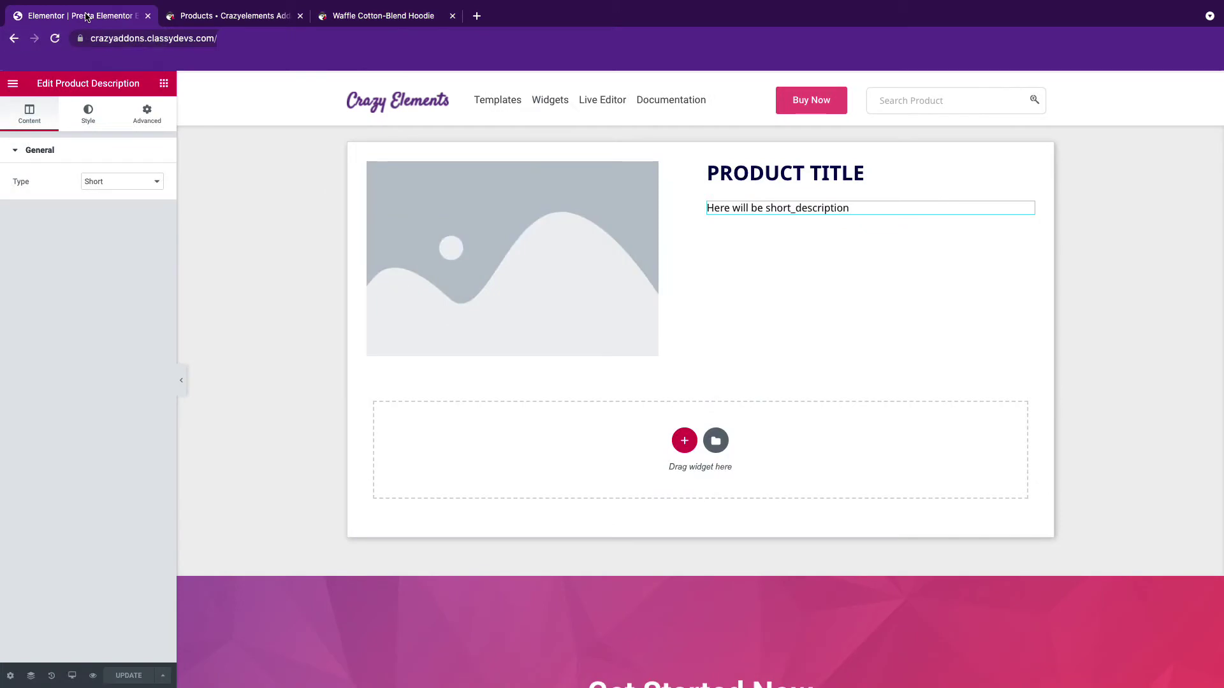
Step: Add Product Prices below the description and confirm €12.90 tax included on the hoodie page
{"action": "left_click_drag", "start_coordinate": [85, 17], "coordinate": [234, 16]}
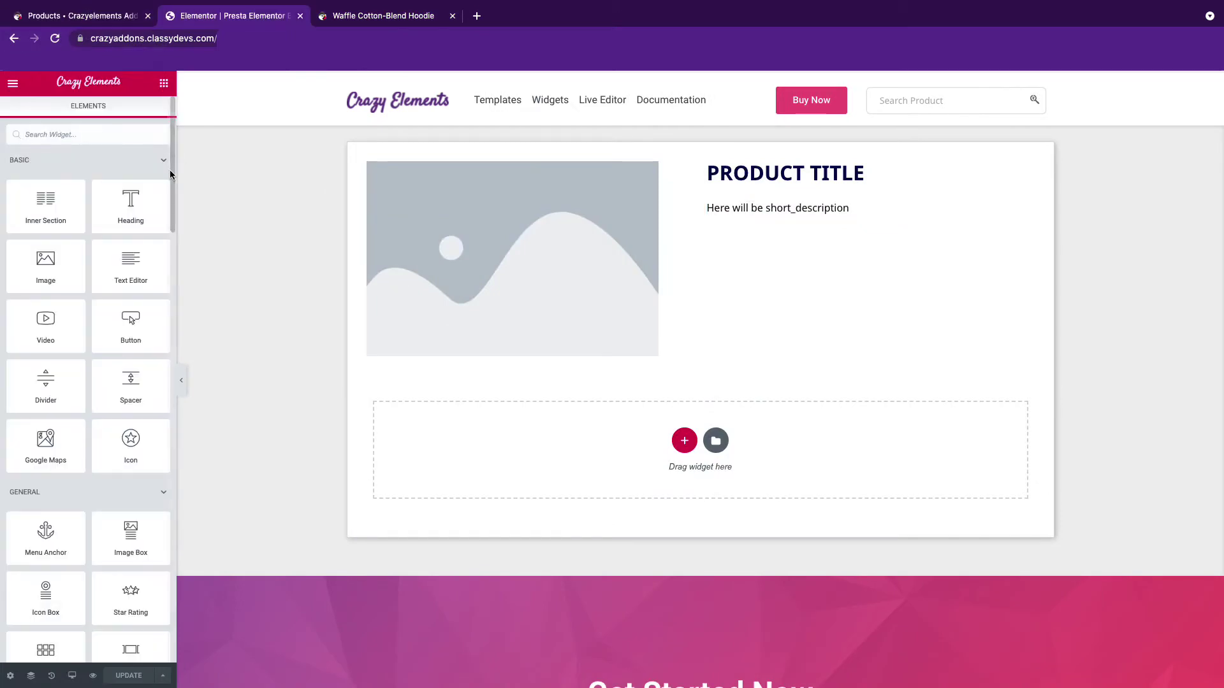
{"action": "mouse_move", "coordinate": [169, 170]}
{"action": "left_mouse_down"}
{"action": "mouse_move", "coordinate": [174, 485]}
{"action": "mouse_move", "coordinate": [179, 466]}
{"action": "left_mouse_up"}
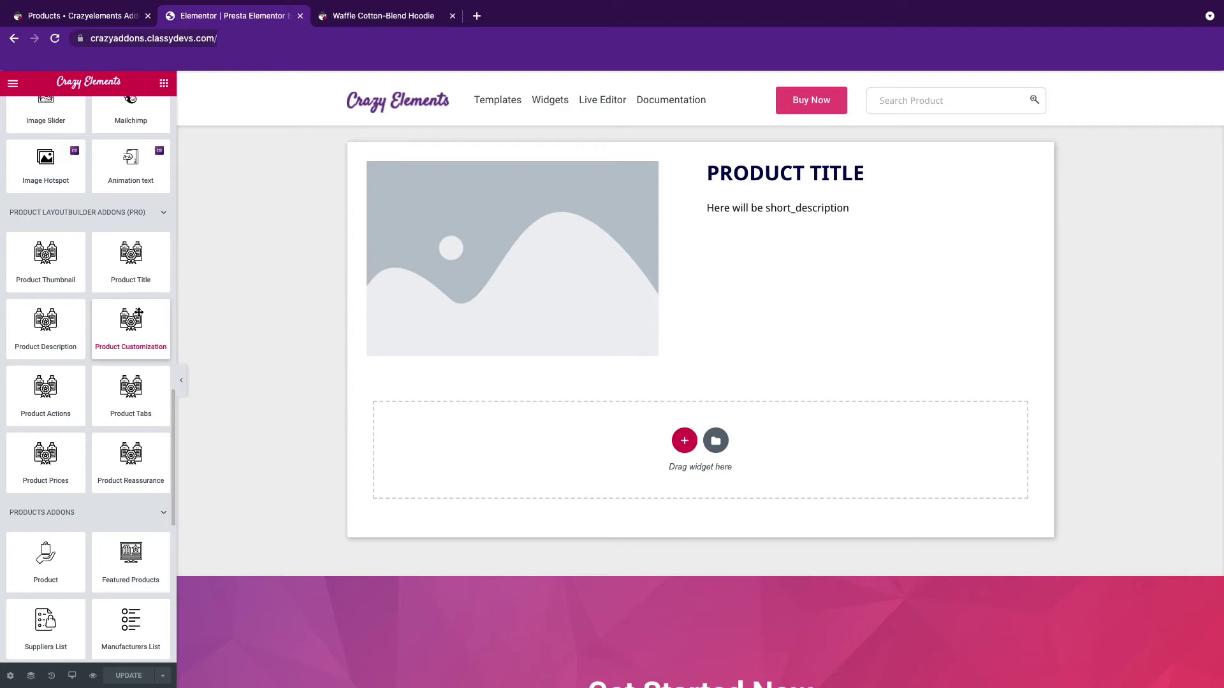
{"action": "mouse_move", "coordinate": [45, 454]}
{"action": "left_mouse_down"}
{"action": "mouse_move", "coordinate": [765, 222]}
{"action": "mouse_move", "coordinate": [740, 212]}
{"action": "left_mouse_up"}
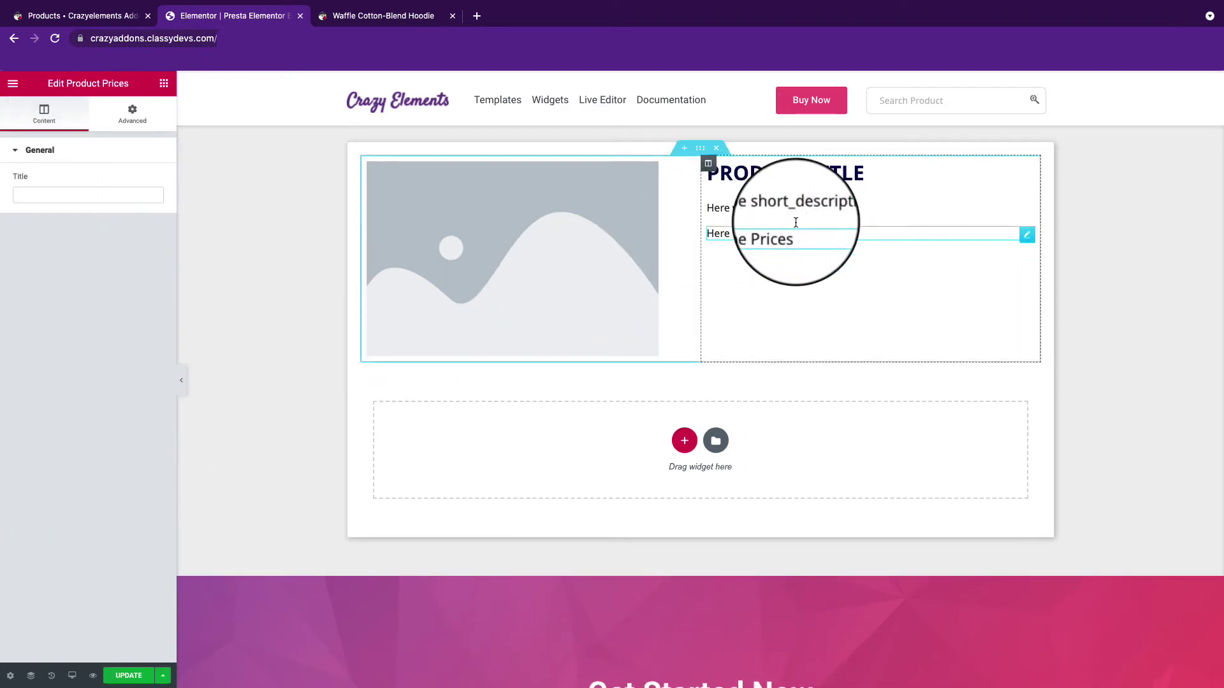
{"action": "left_click", "coordinate": [126, 677]}
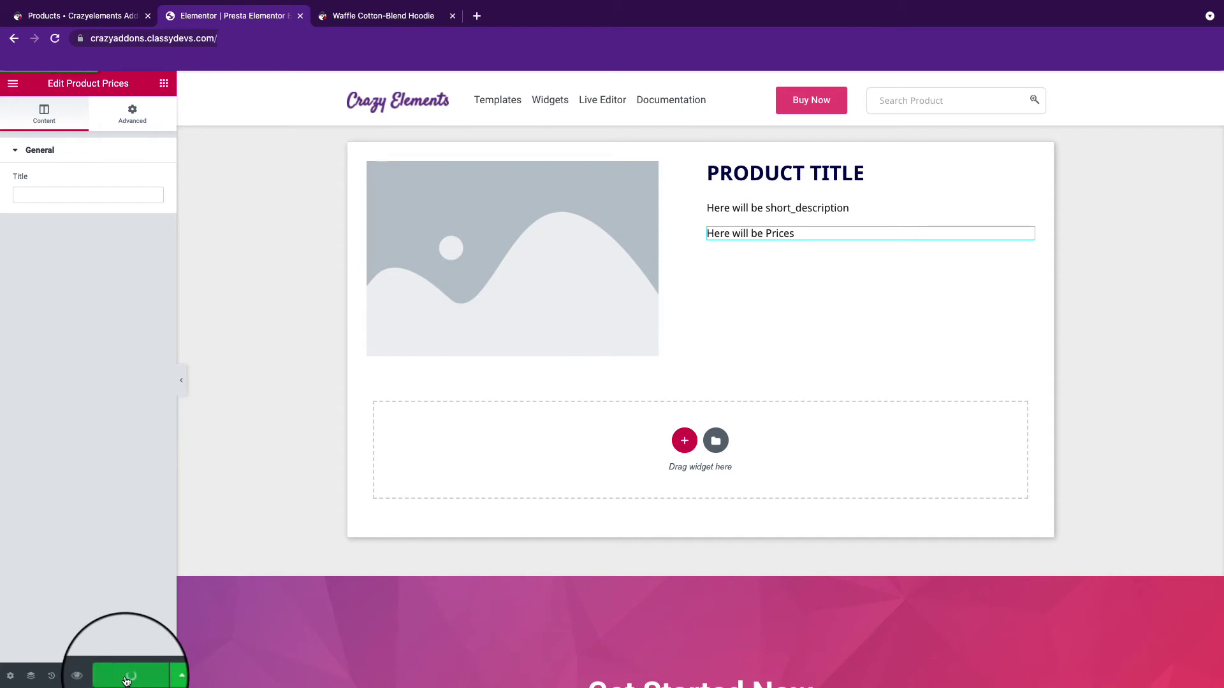
{"action": "key", "text": "ctrl+Tab"}
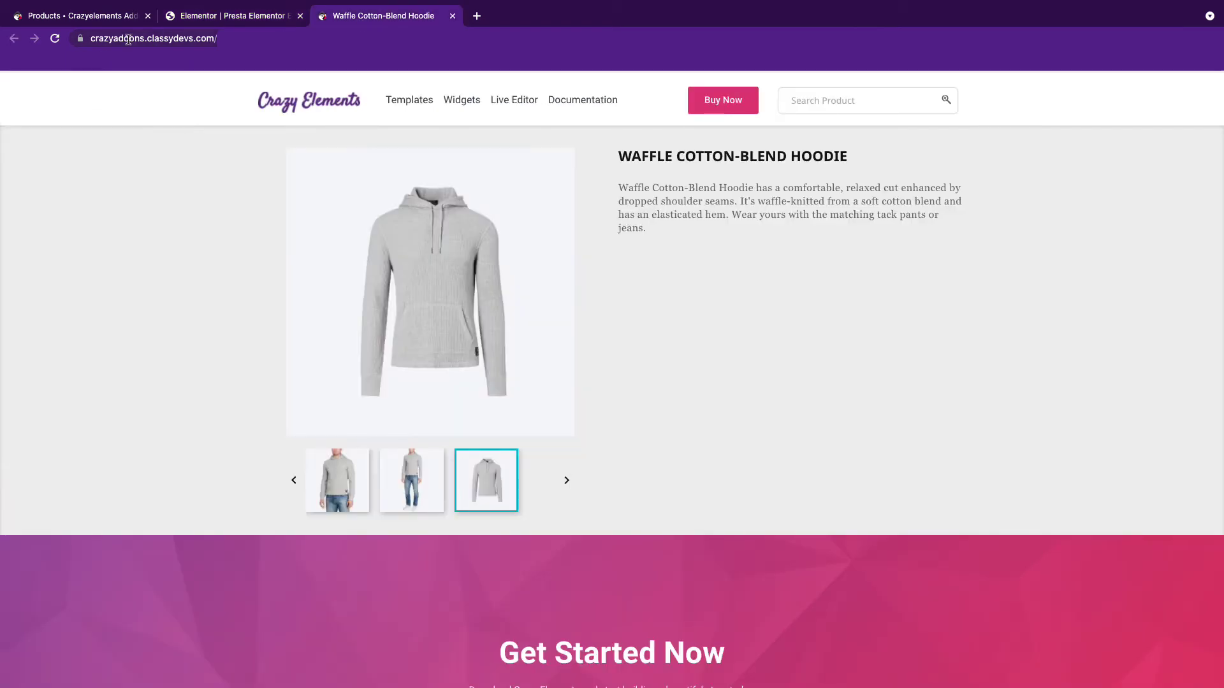
{"action": "left_click", "coordinate": [54, 39]}
{"action": "left_click", "coordinate": [229, 15]}
Step: Add Product Actions below the prices and check the quantity, add-to-cart and share options live
{"action": "left_click", "coordinate": [166, 85]}
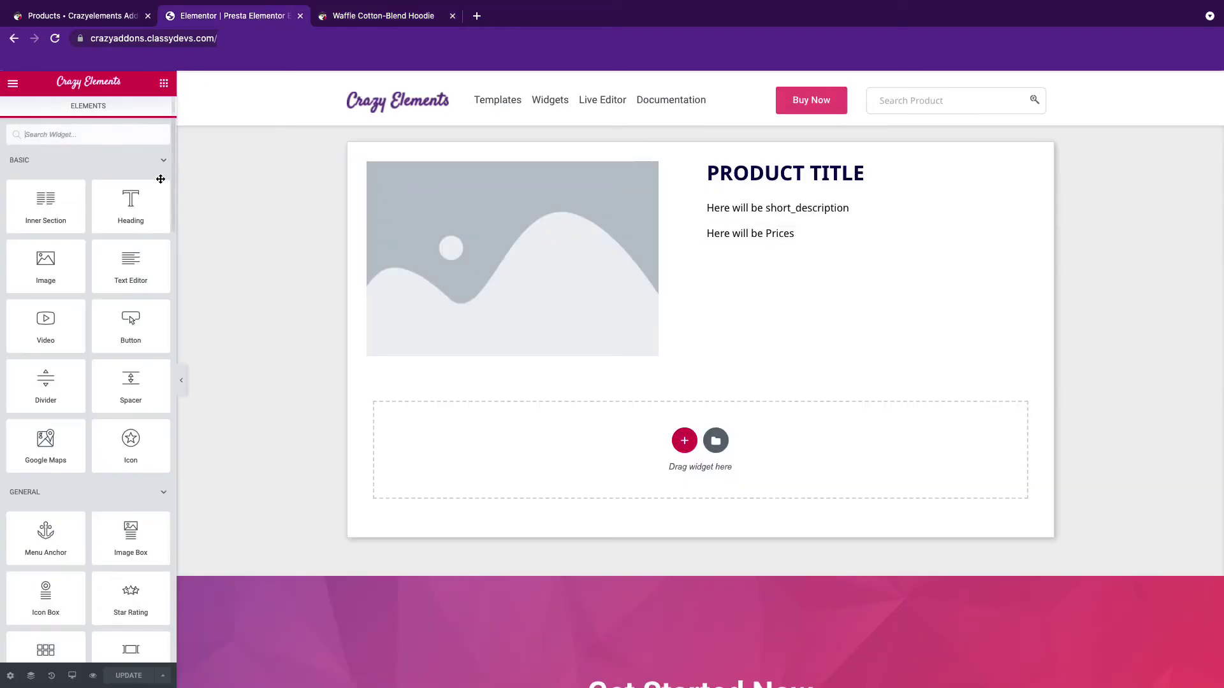
{"action": "scroll", "coordinate": [115, 430], "scroll_direction": "down", "scroll_amount": 10}
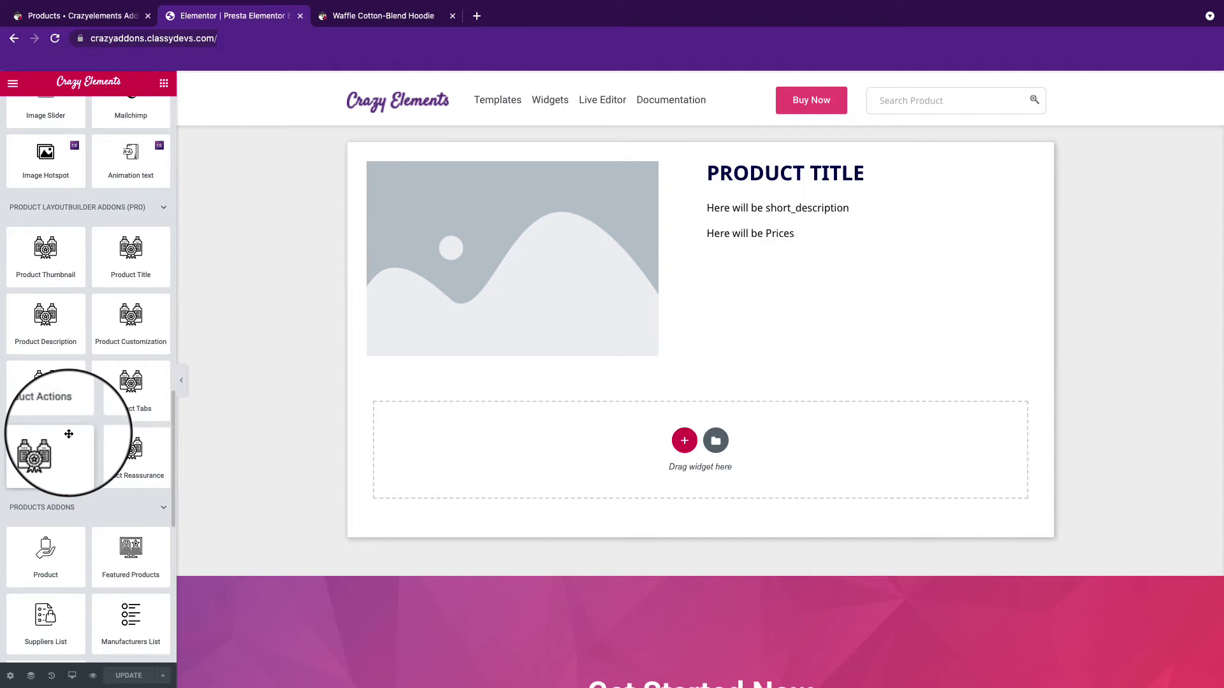
{"action": "left_click_drag", "start_coordinate": [56, 384], "coordinate": [787, 235]}
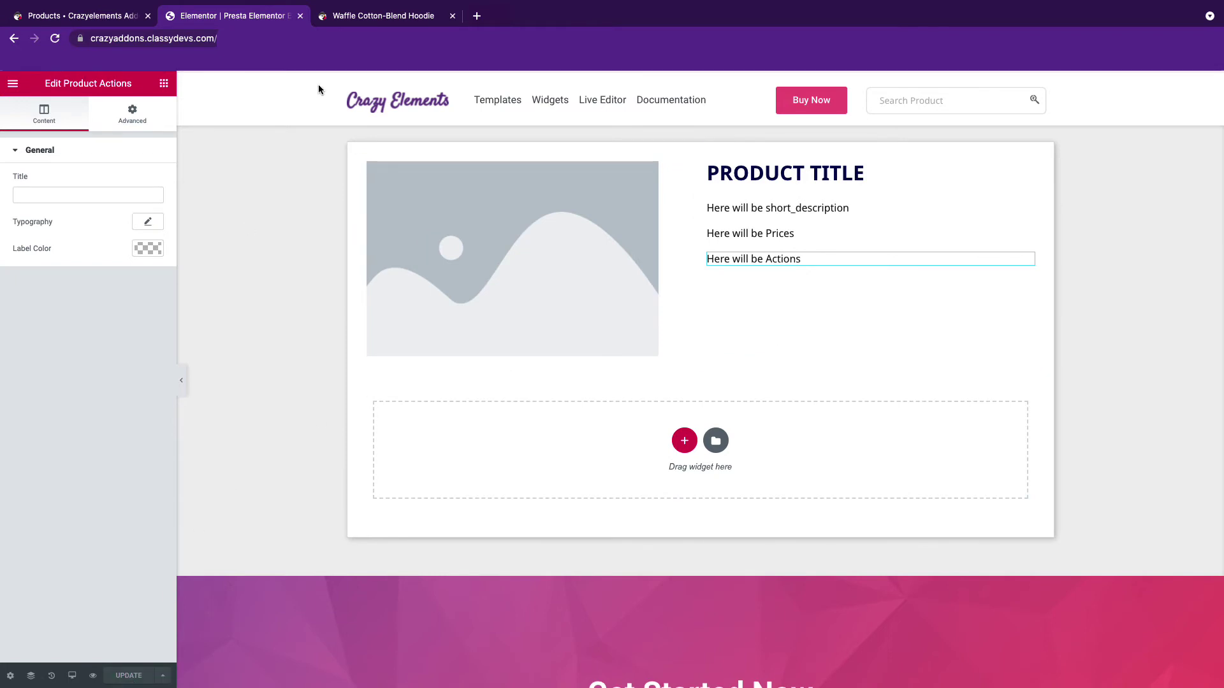
{"action": "left_click", "coordinate": [358, 19]}
{"action": "left_click", "coordinate": [55, 39]}
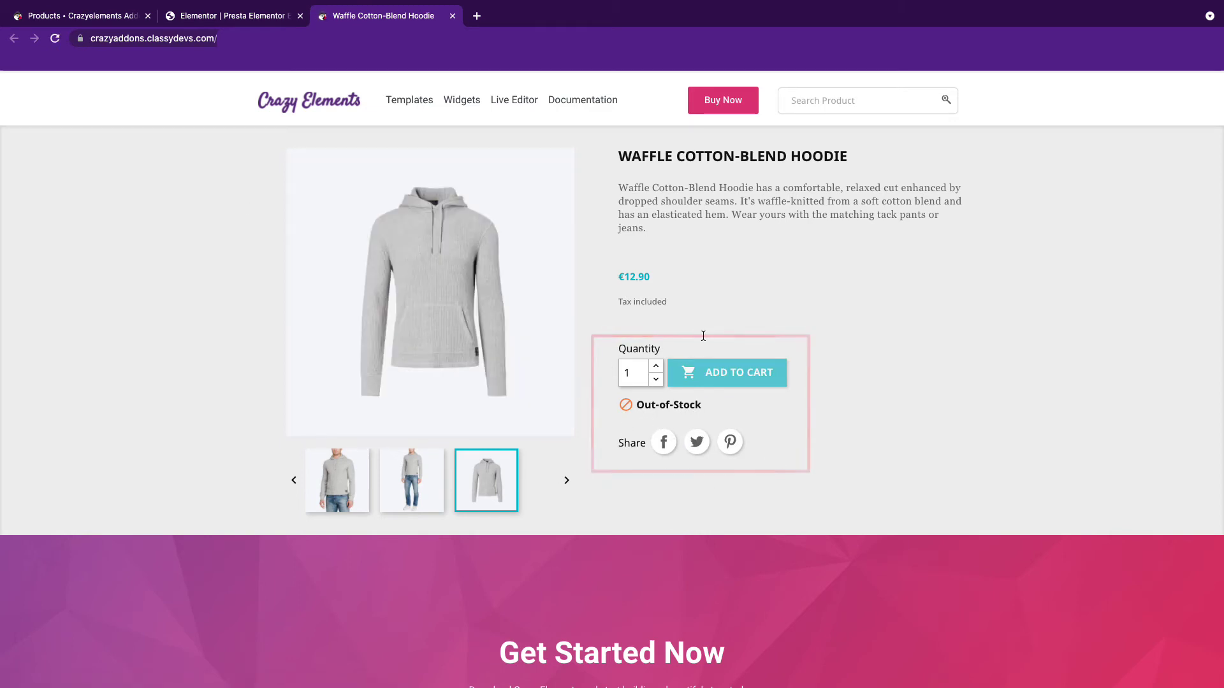
{"action": "left_click", "coordinate": [218, 19]}
{"action": "left_click", "coordinate": [163, 83]}
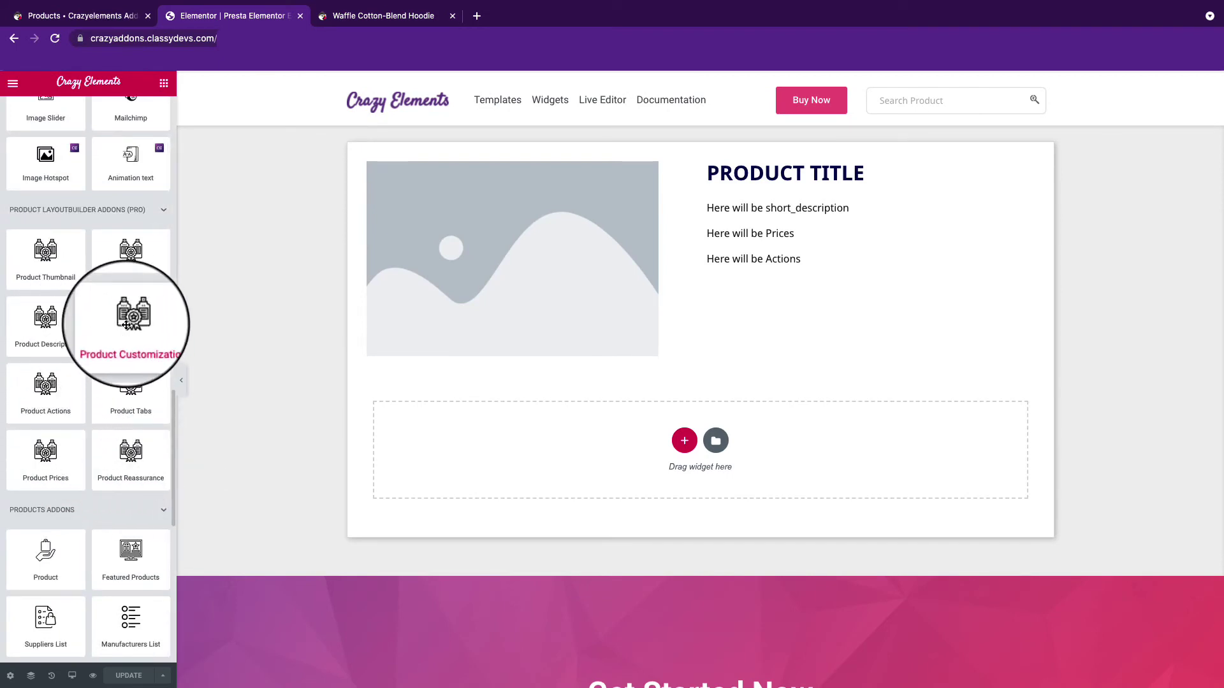
Step: Add Product Customization below the actions and verify the Size and Color fields on the hoodie
{"action": "mouse_move", "coordinate": [130, 324]}
{"action": "left_mouse_down"}
{"action": "mouse_move", "coordinate": [782, 272]}
{"action": "mouse_move", "coordinate": [774, 258]}
{"action": "left_mouse_up"}
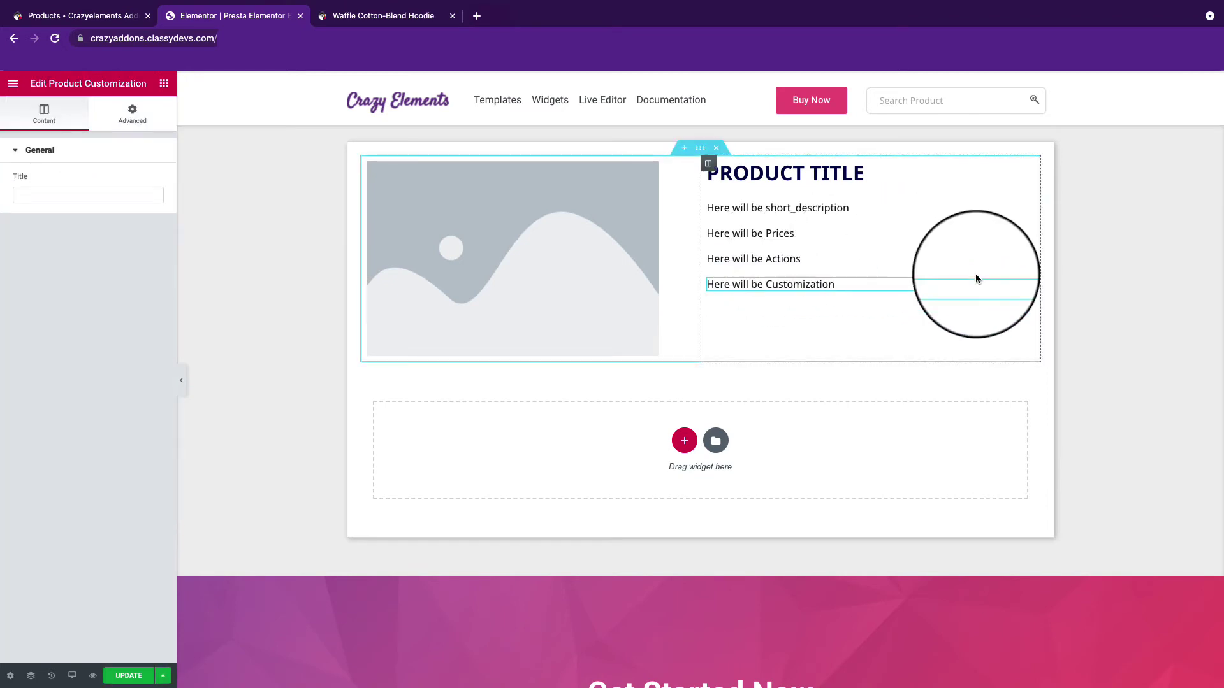
{"action": "left_click", "coordinate": [137, 676]}
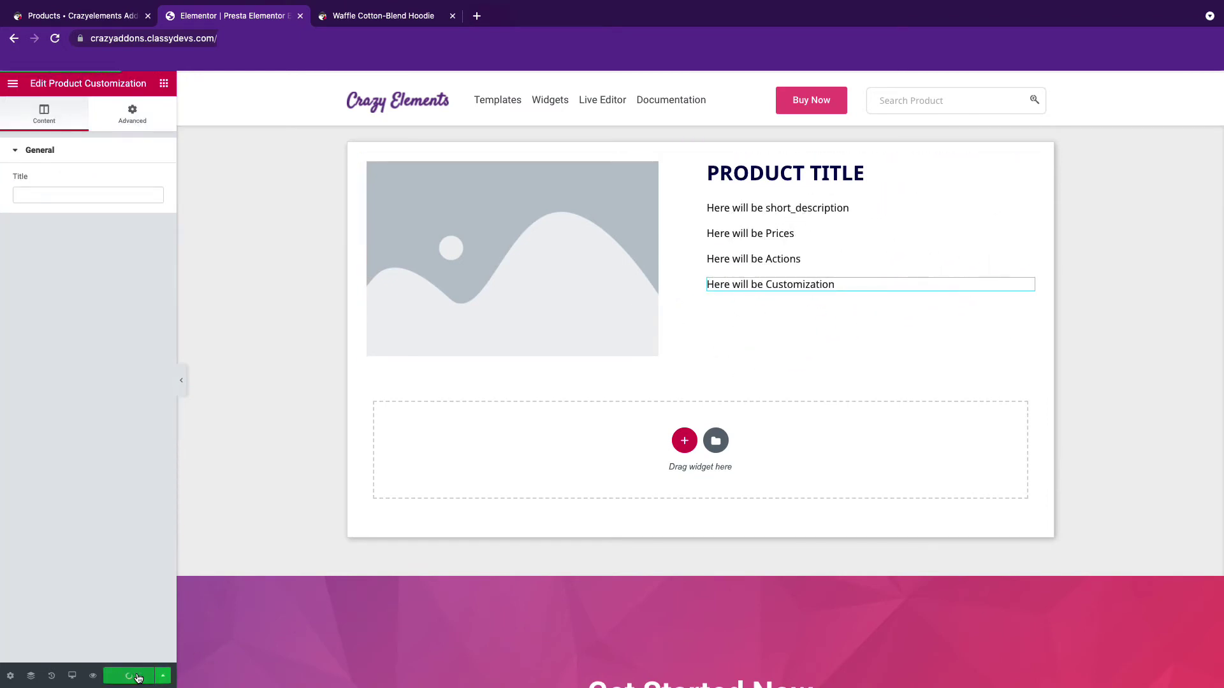
{"action": "left_click", "coordinate": [383, 15]}
{"action": "left_click", "coordinate": [56, 40]}
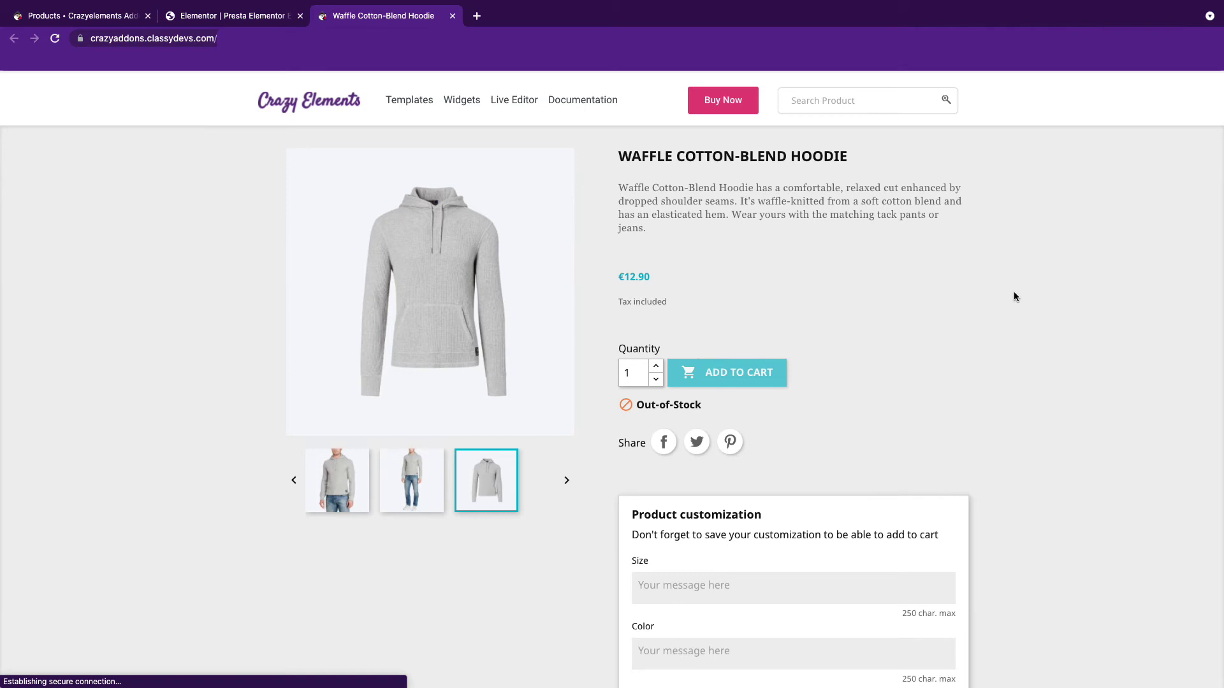
{"action": "scroll", "coordinate": [1209, 298], "scroll_direction": "down", "scroll_amount": 3}
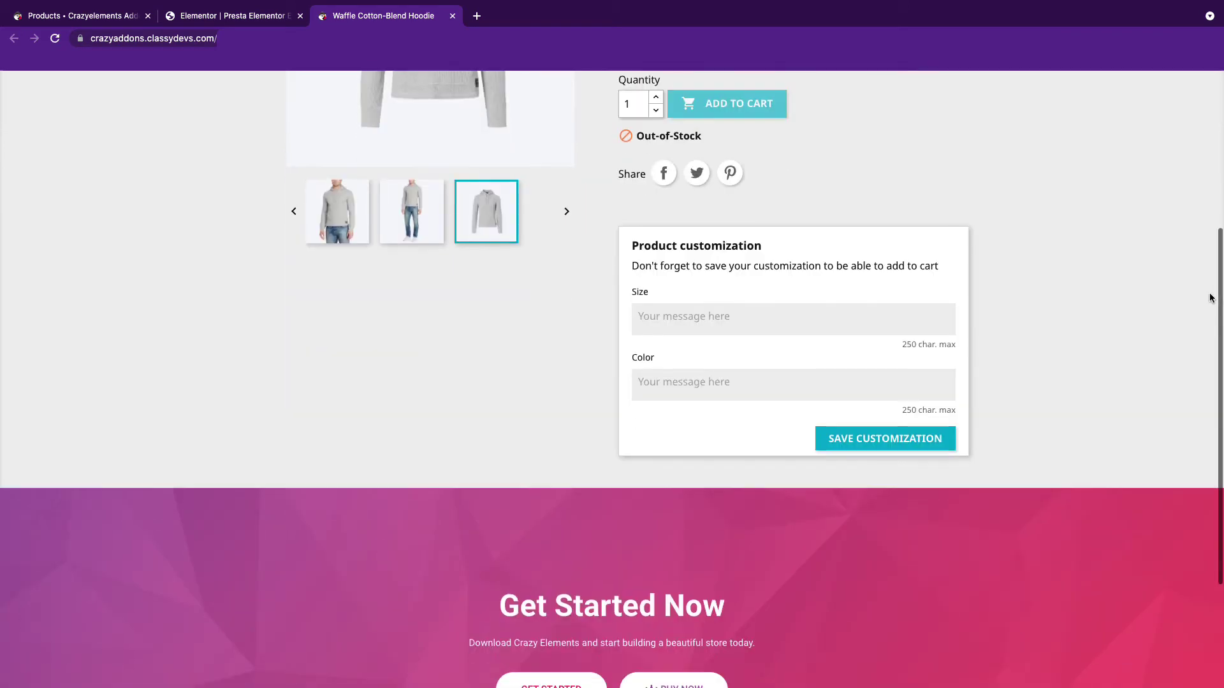
{"action": "scroll", "coordinate": [1209, 299], "scroll_direction": "up", "scroll_amount": 3}
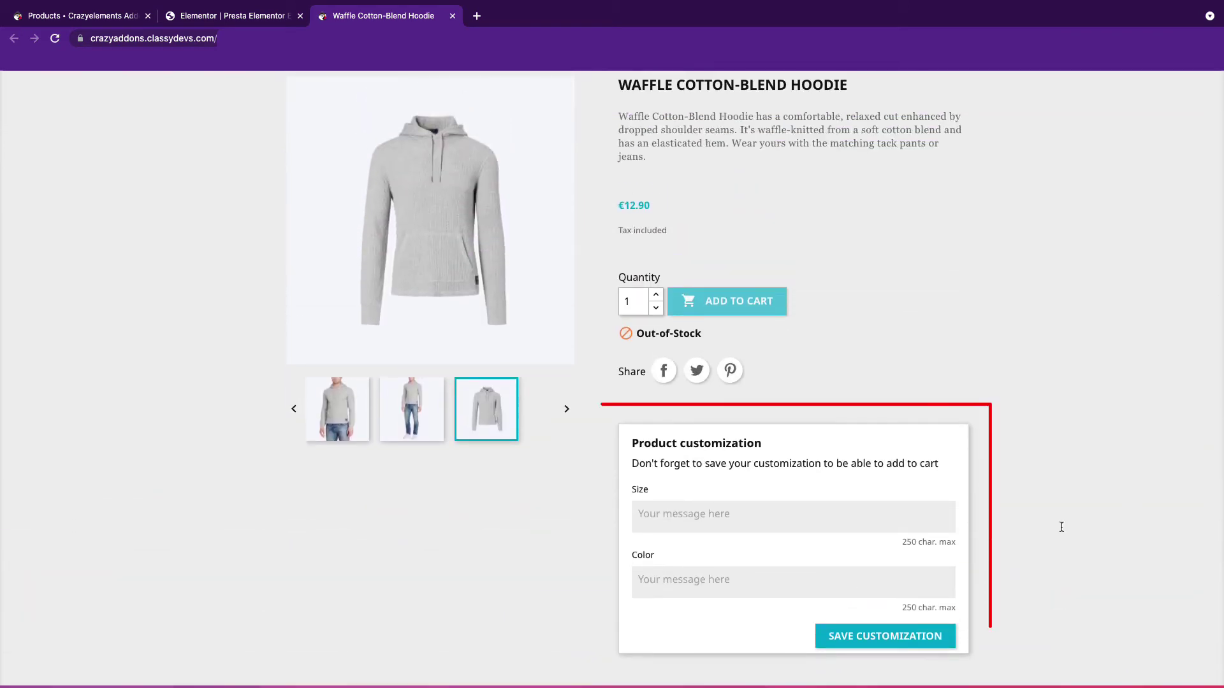
{"action": "left_click", "coordinate": [207, 17]}
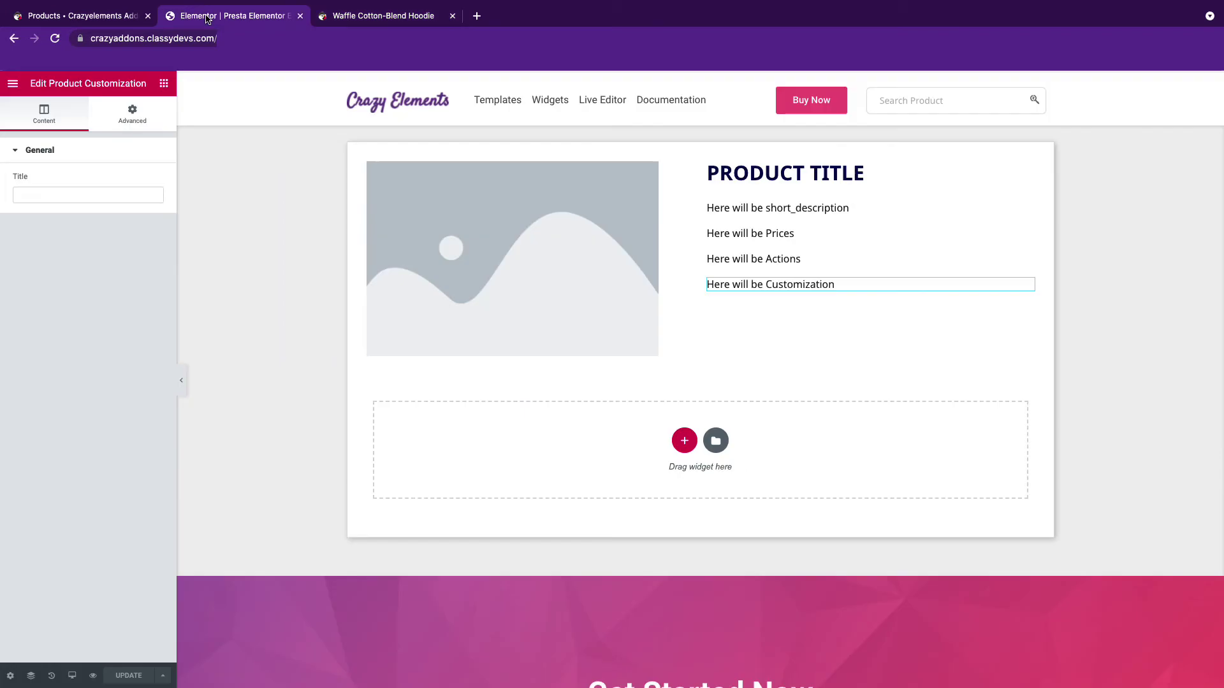
{"action": "left_click", "coordinate": [164, 86]}
{"action": "scroll", "coordinate": [87, 383], "scroll_direction": "down", "scroll_amount": 10}
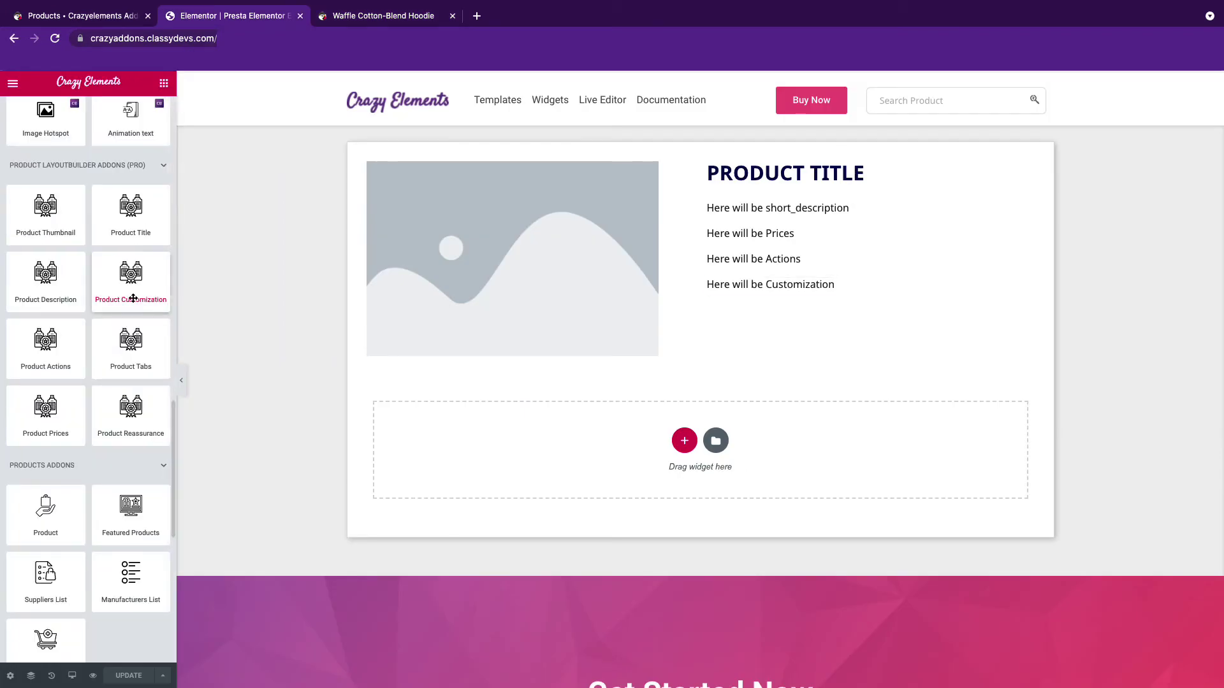
Step: Add Product Reassurance below customization and verify the security, delivery and return policies live
{"action": "left_click_drag", "start_coordinate": [125, 412], "coordinate": [779, 285]}
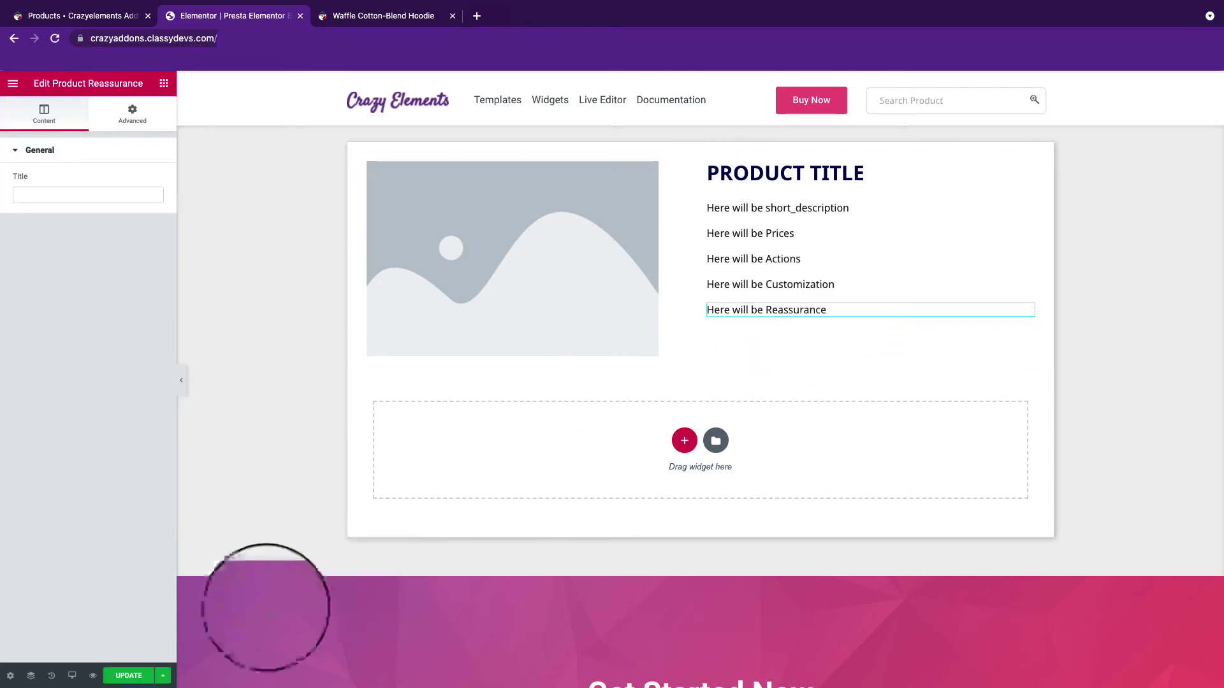
{"action": "left_click", "coordinate": [124, 677]}
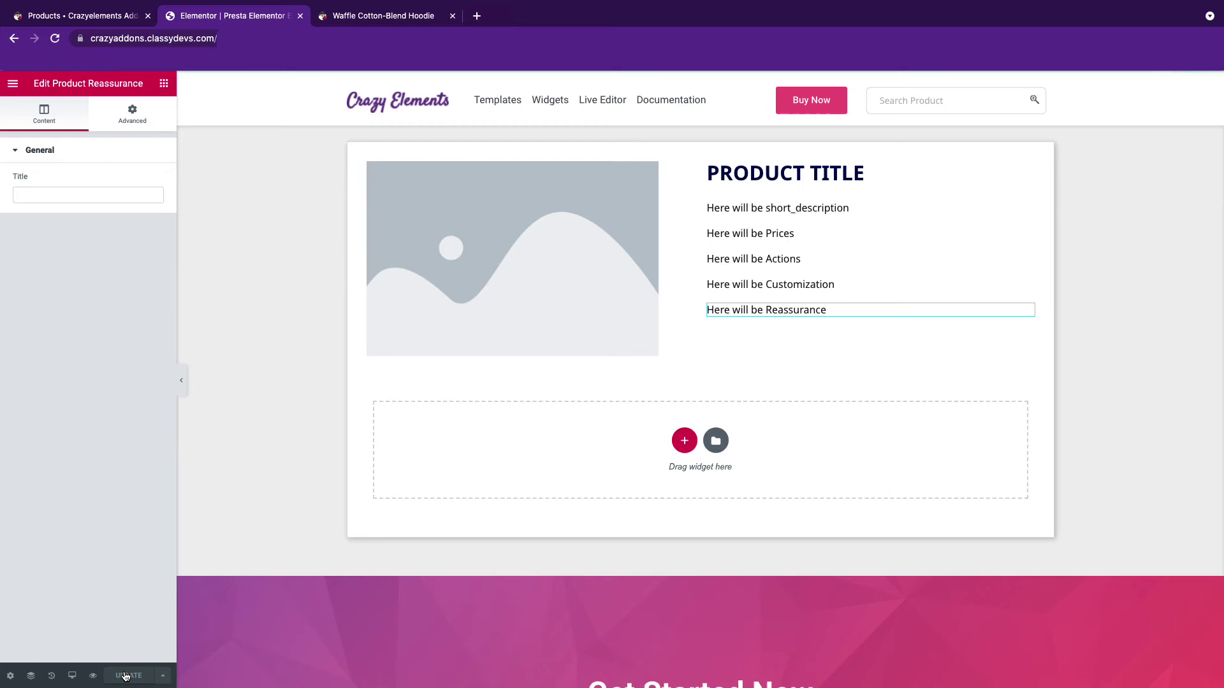
{"action": "left_click", "coordinate": [361, 25]}
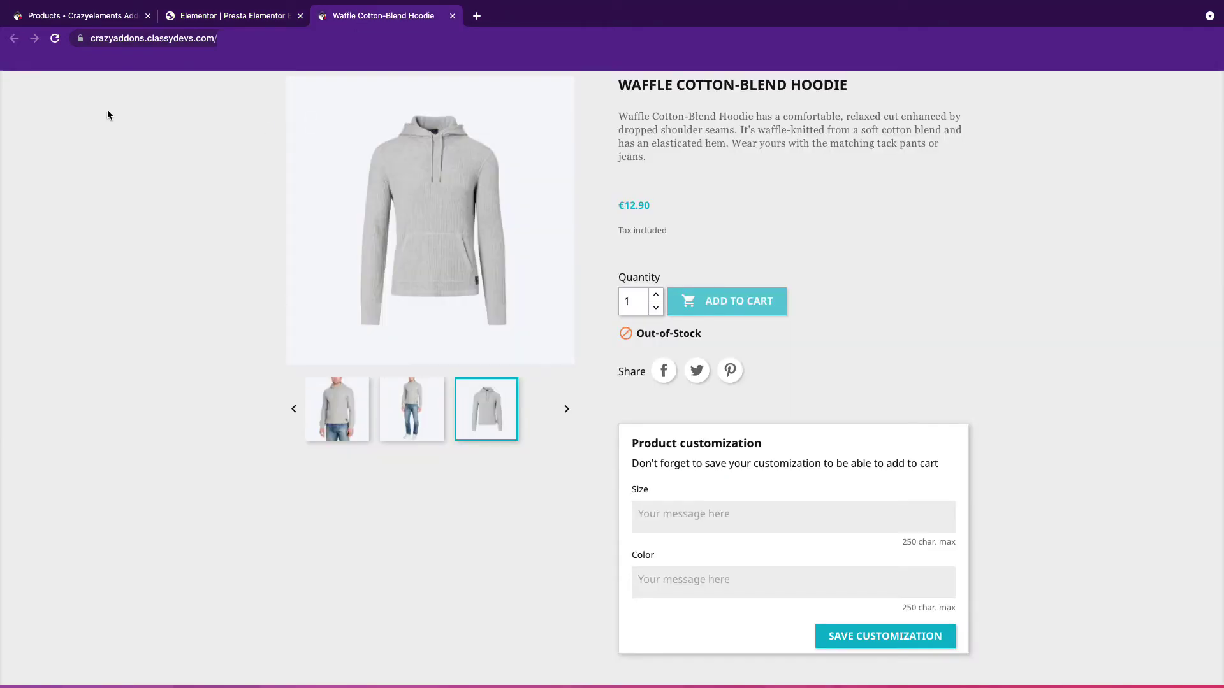
{"action": "left_click", "coordinate": [54, 38]}
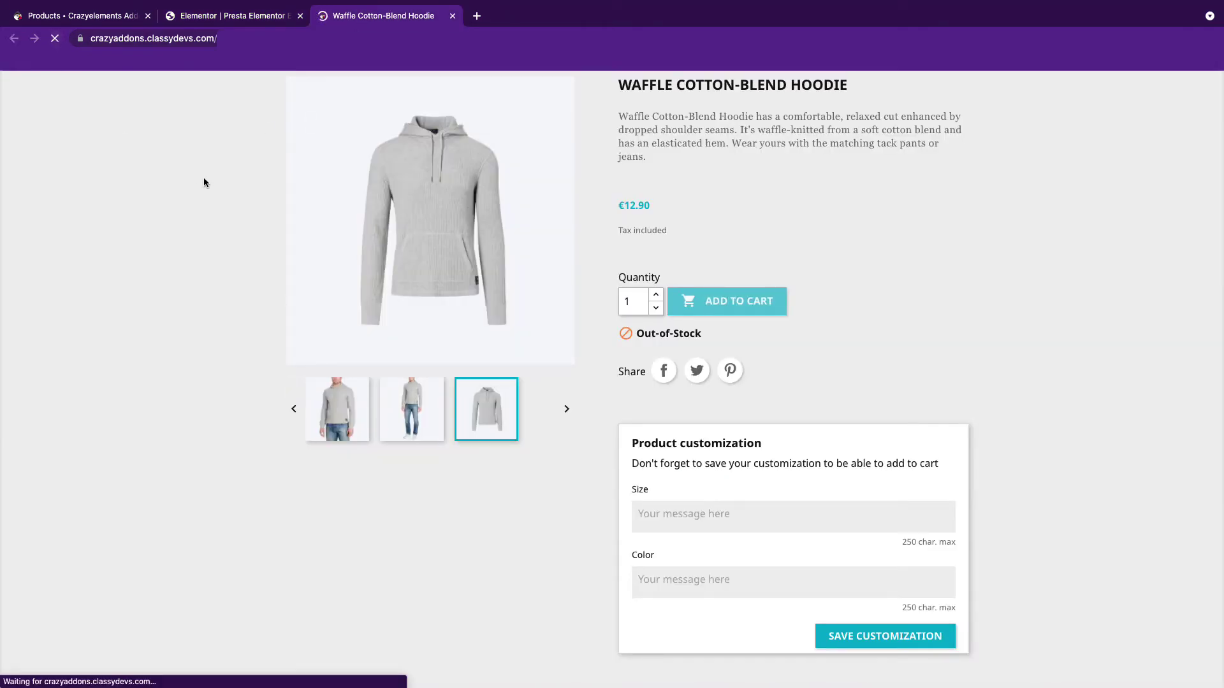
{"action": "scroll", "coordinate": [1176, 300], "scroll_direction": "down", "scroll_amount": 5}
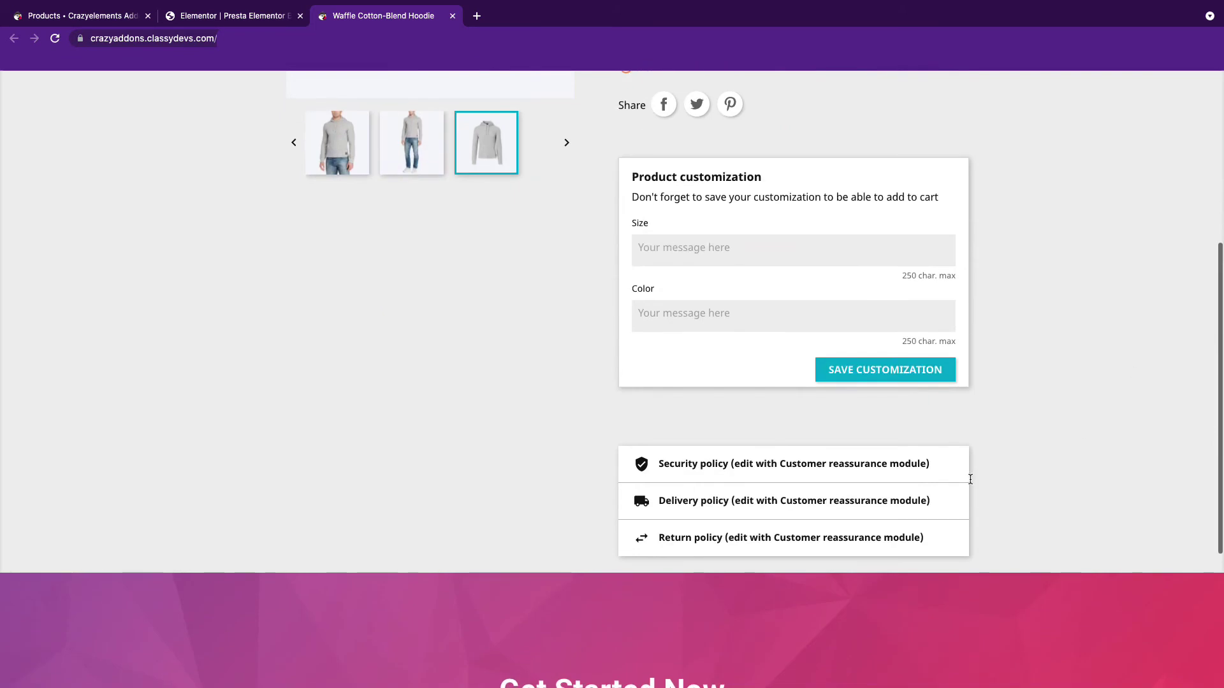
{"action": "left_click", "coordinate": [250, 21]}
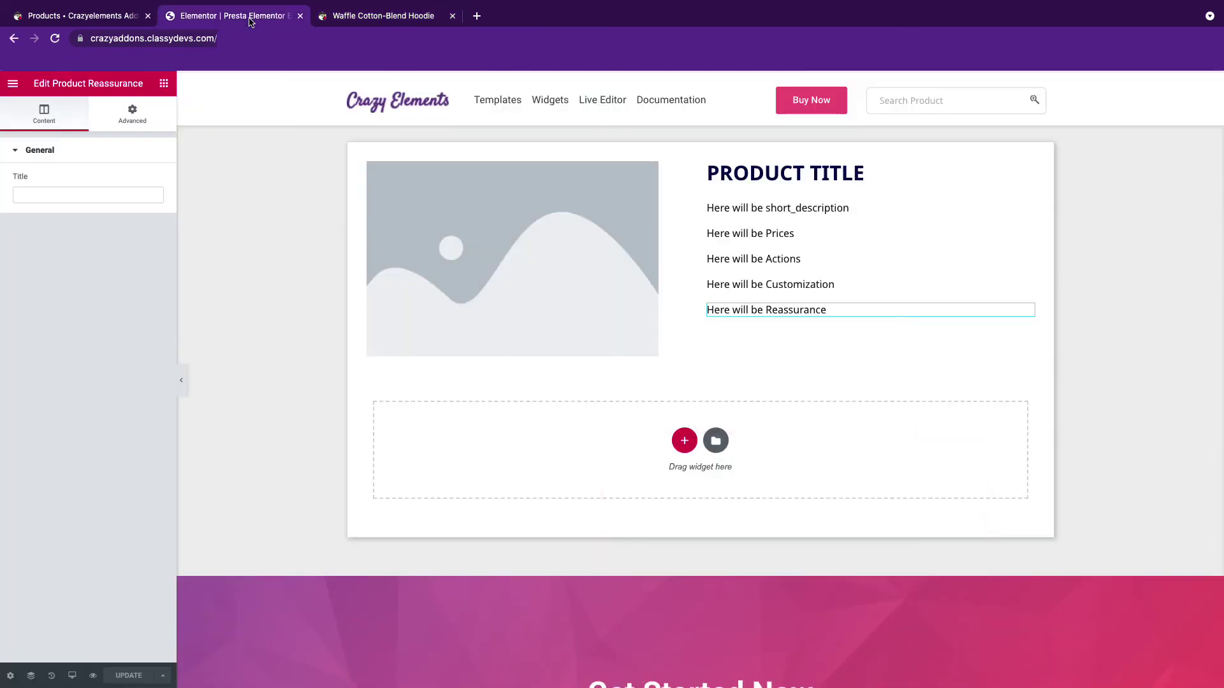
{"action": "left_click", "coordinate": [164, 83]}
{"action": "scroll", "coordinate": [175, 475], "scroll_direction": "down", "scroll_amount": 2}
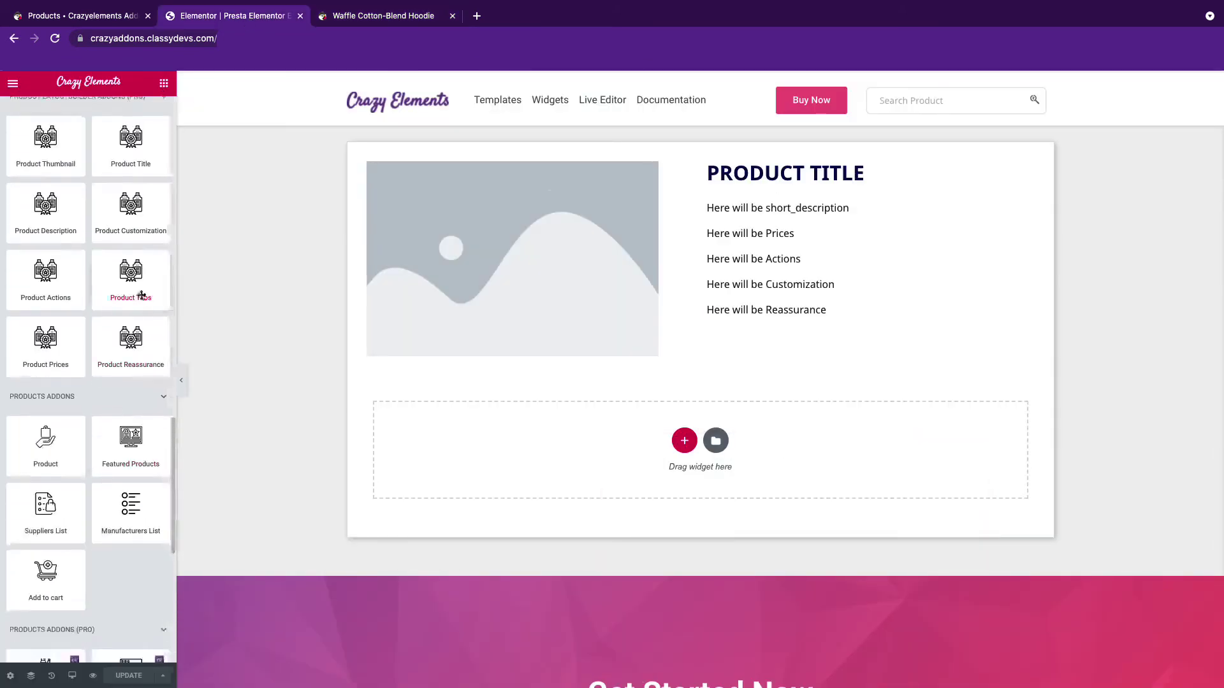
{"action": "left_click_drag", "start_coordinate": [131, 286], "coordinate": [770, 318]}
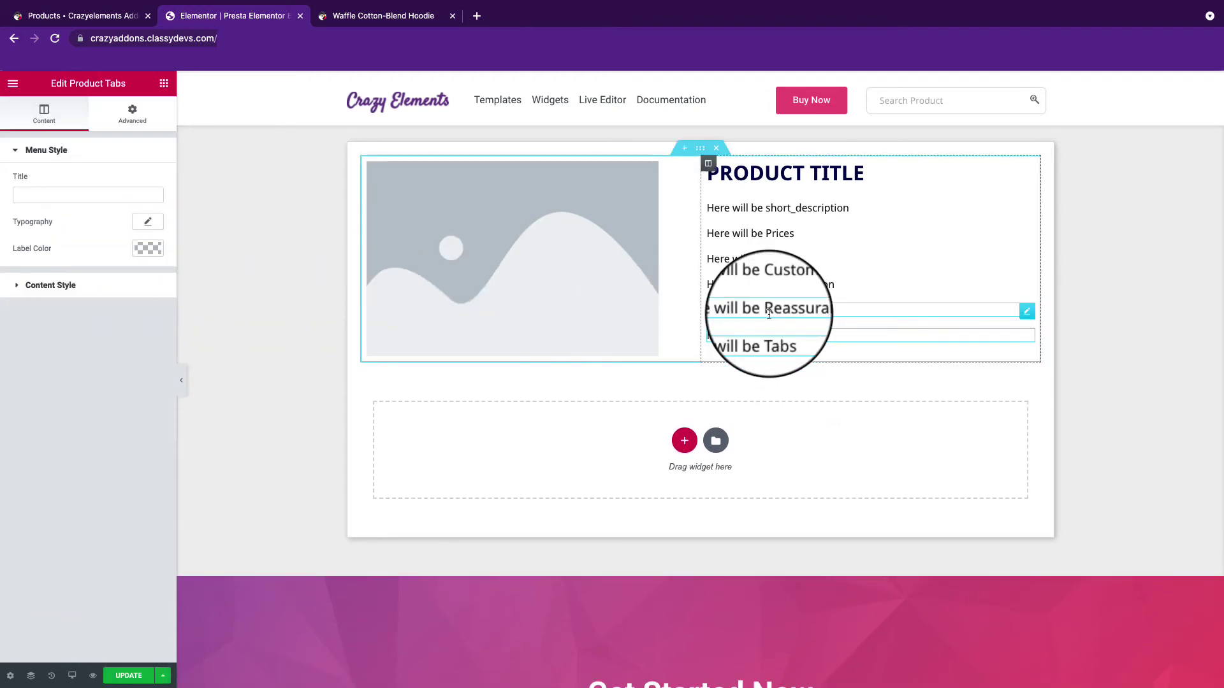
{"action": "left_click", "coordinate": [359, 21]}
{"action": "left_click", "coordinate": [54, 40]}
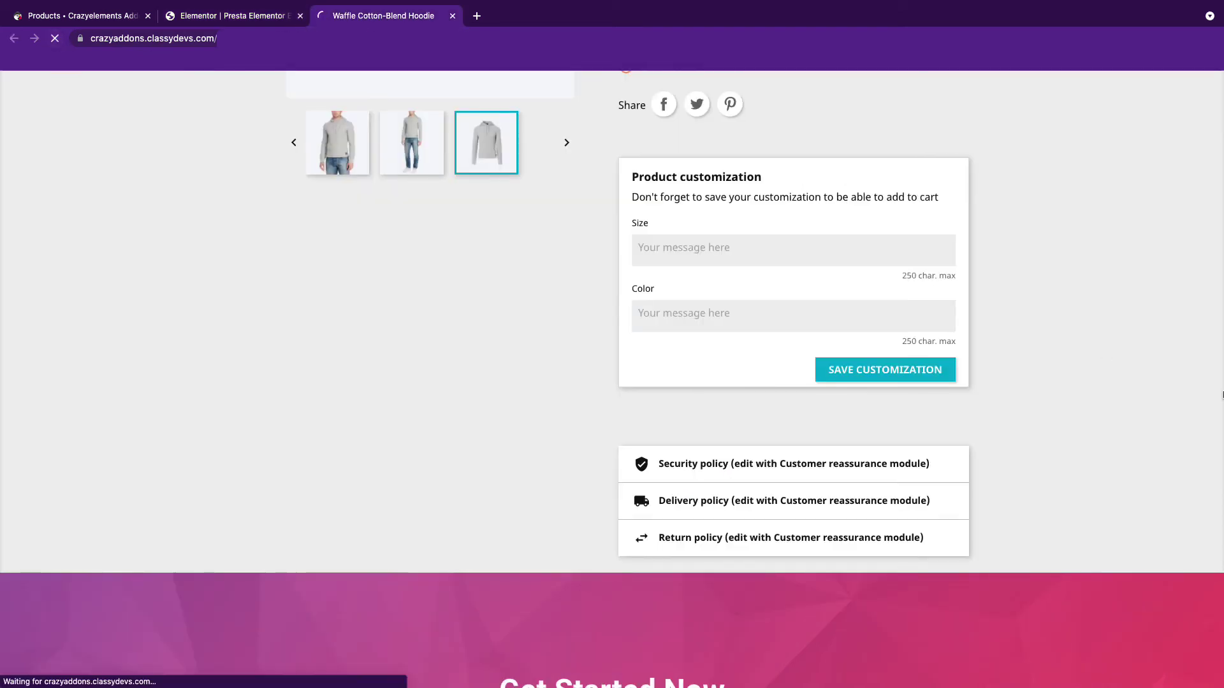
{"action": "scroll", "coordinate": [1149, 353], "scroll_direction": "down", "scroll_amount": 1}
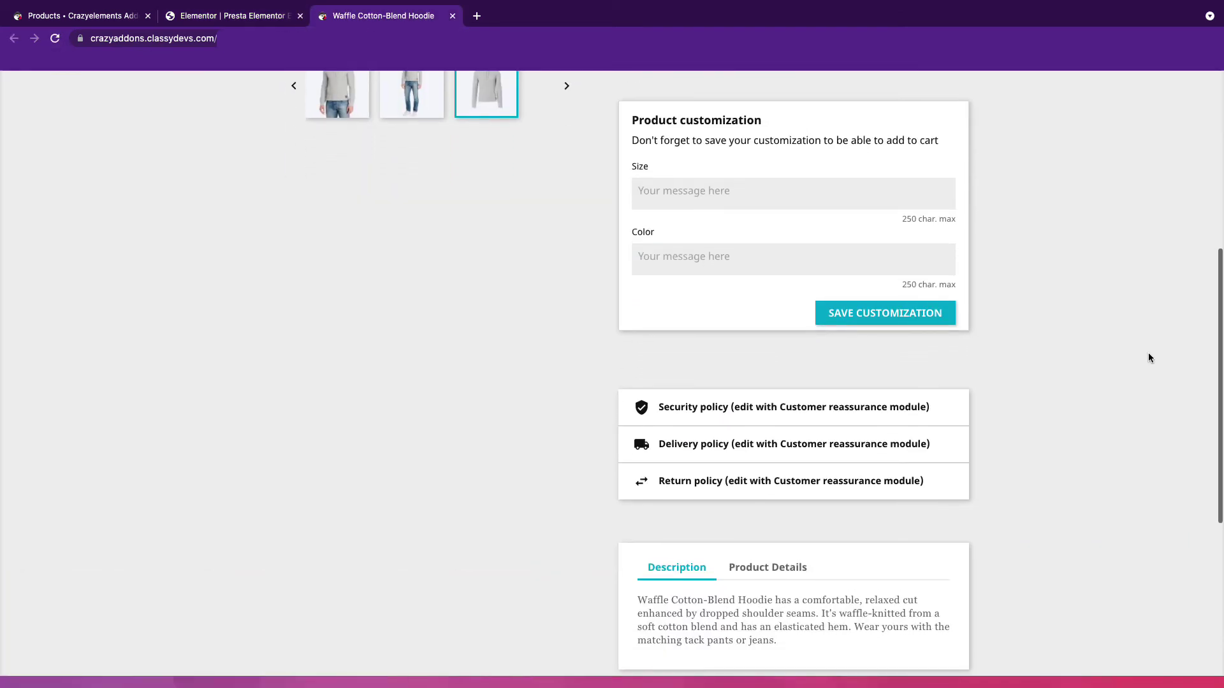
{"action": "left_click", "coordinate": [740, 565]}
{"action": "left_click", "coordinate": [654, 565]}
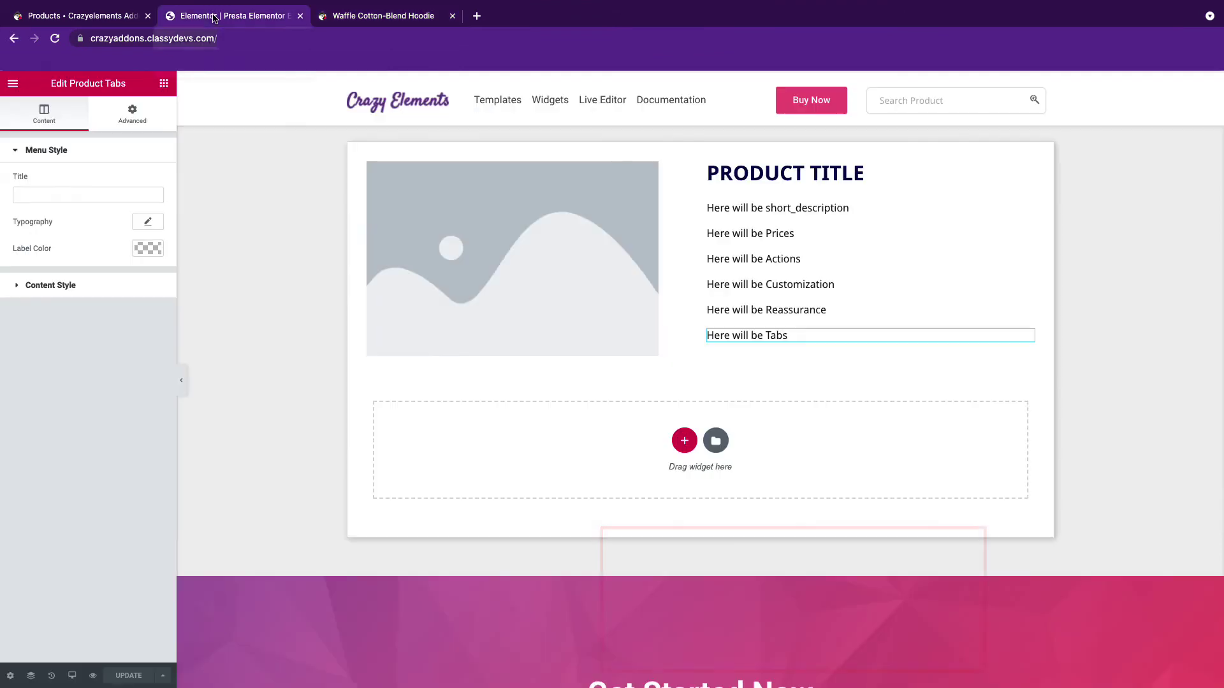
{"action": "left_click", "coordinate": [229, 16]}
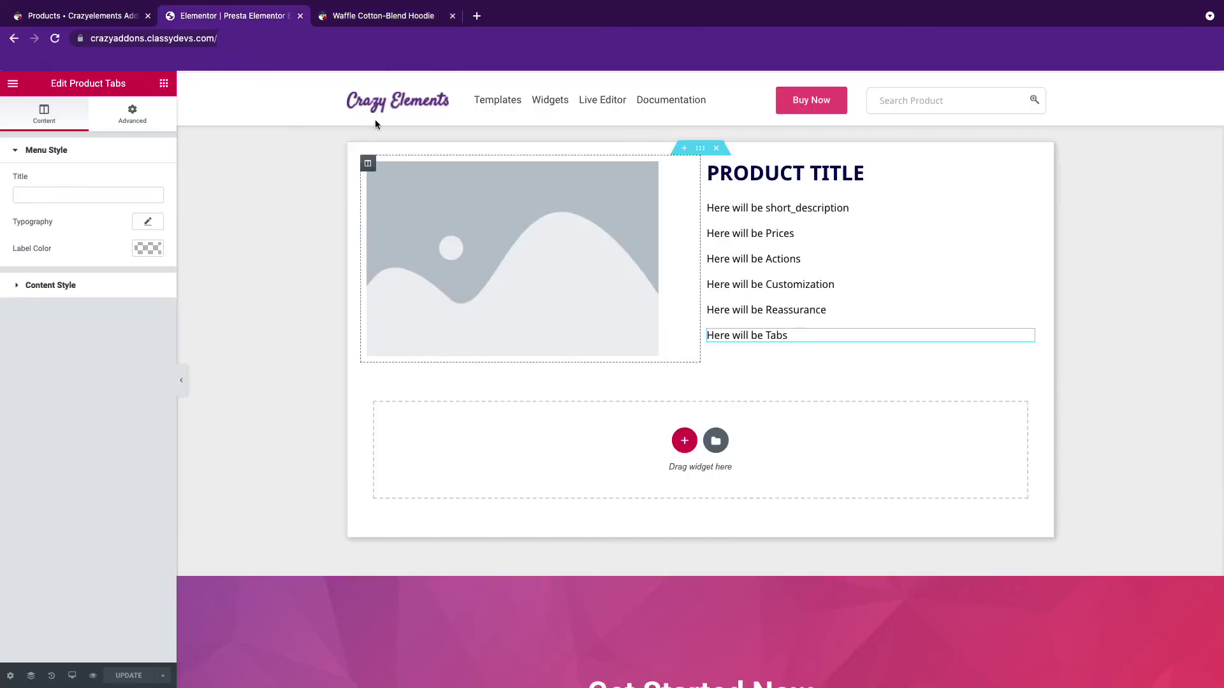
Step: Move the Tabs widget between Actions and Customization and preview it on the storefront
{"action": "left_click_drag", "start_coordinate": [972, 338], "coordinate": [974, 278]}
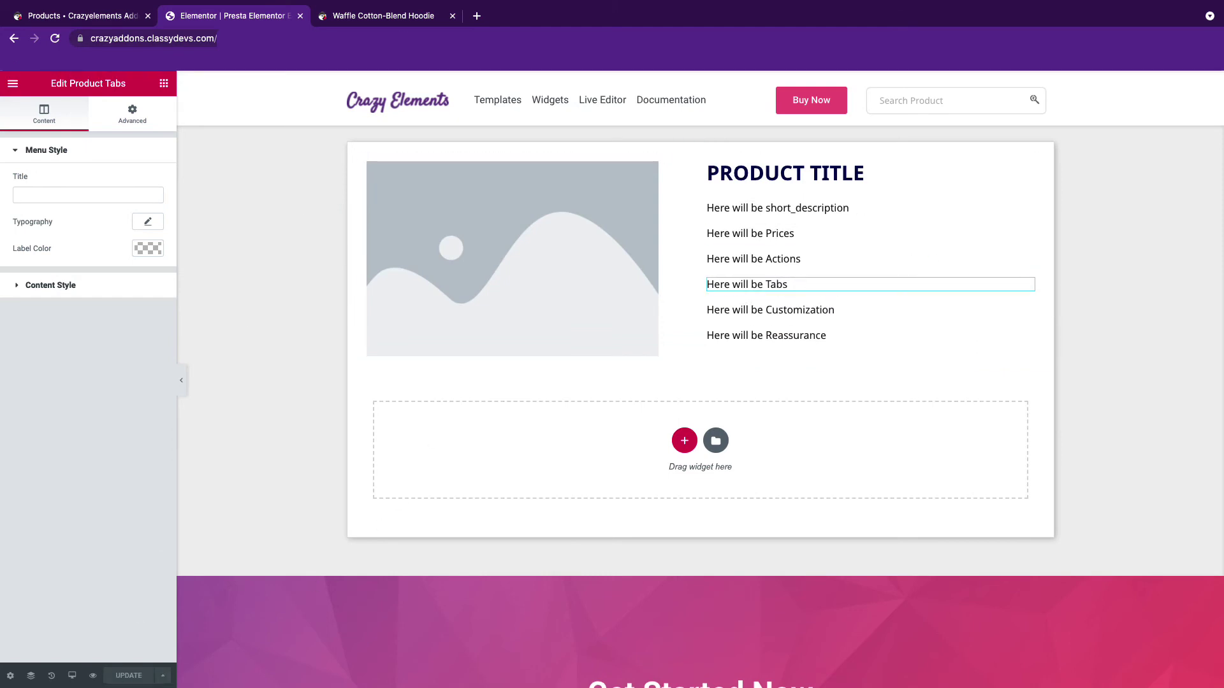
{"action": "key", "text": "ctrl+Tab"}
{"action": "key", "text": "ctrl+r"}
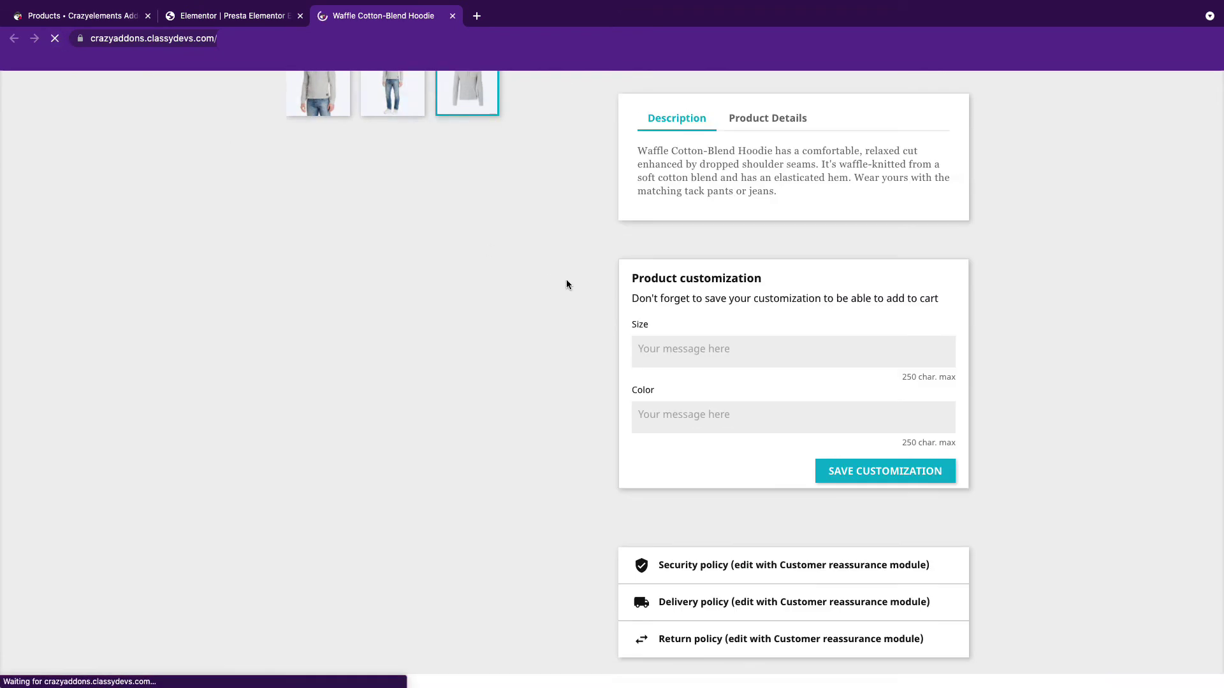
{"action": "scroll", "coordinate": [999, 416], "scroll_direction": "up", "scroll_amount": 5}
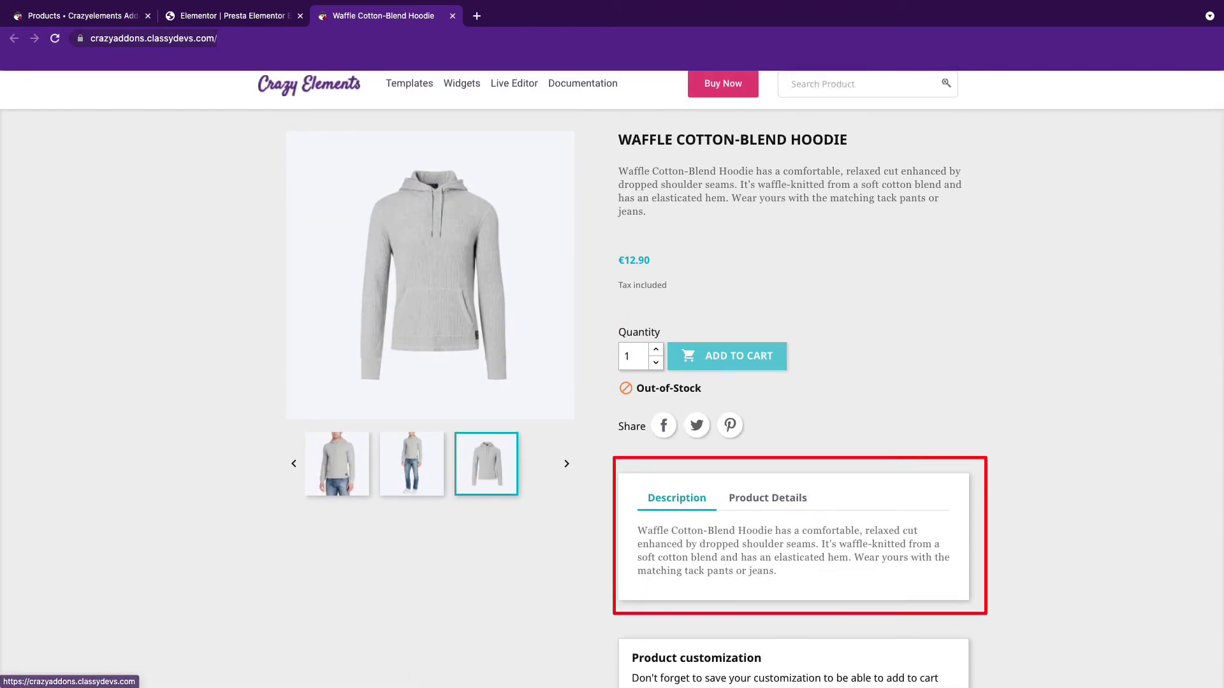
{"action": "key", "text": "ctrl+shift+Tab"}
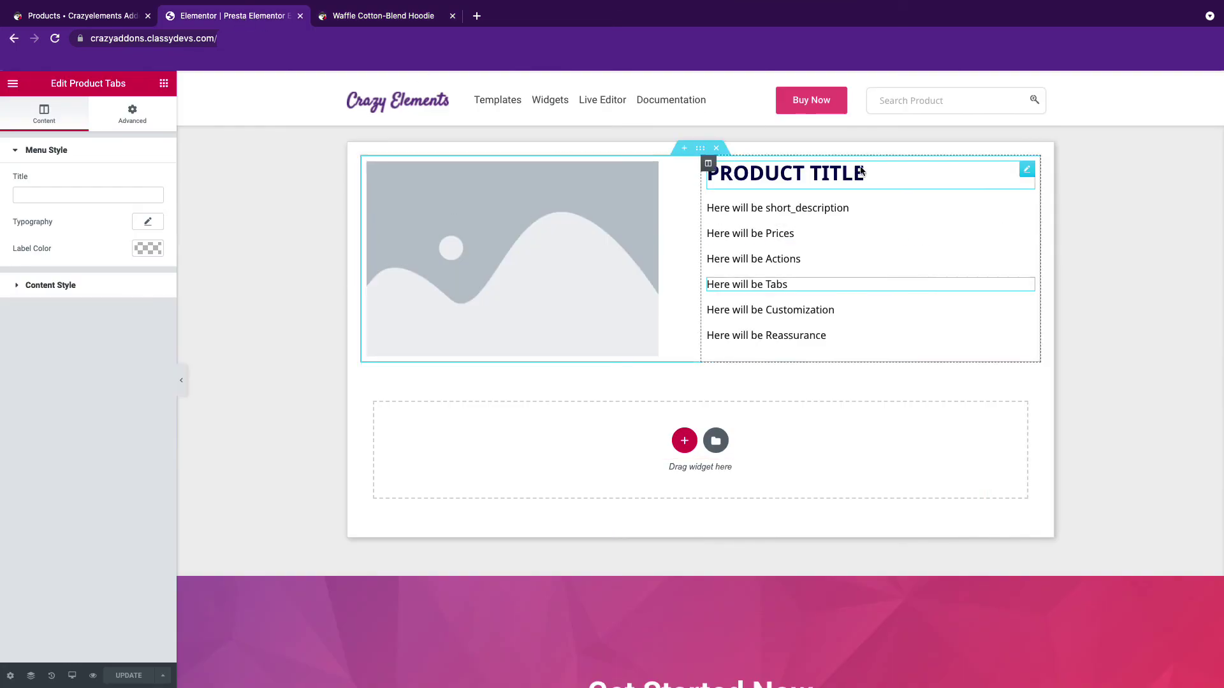
Step: Move the image column to the right and preview the hoodie page with details first
{"action": "left_click_drag", "start_coordinate": [366, 165], "coordinate": [913, 182]}
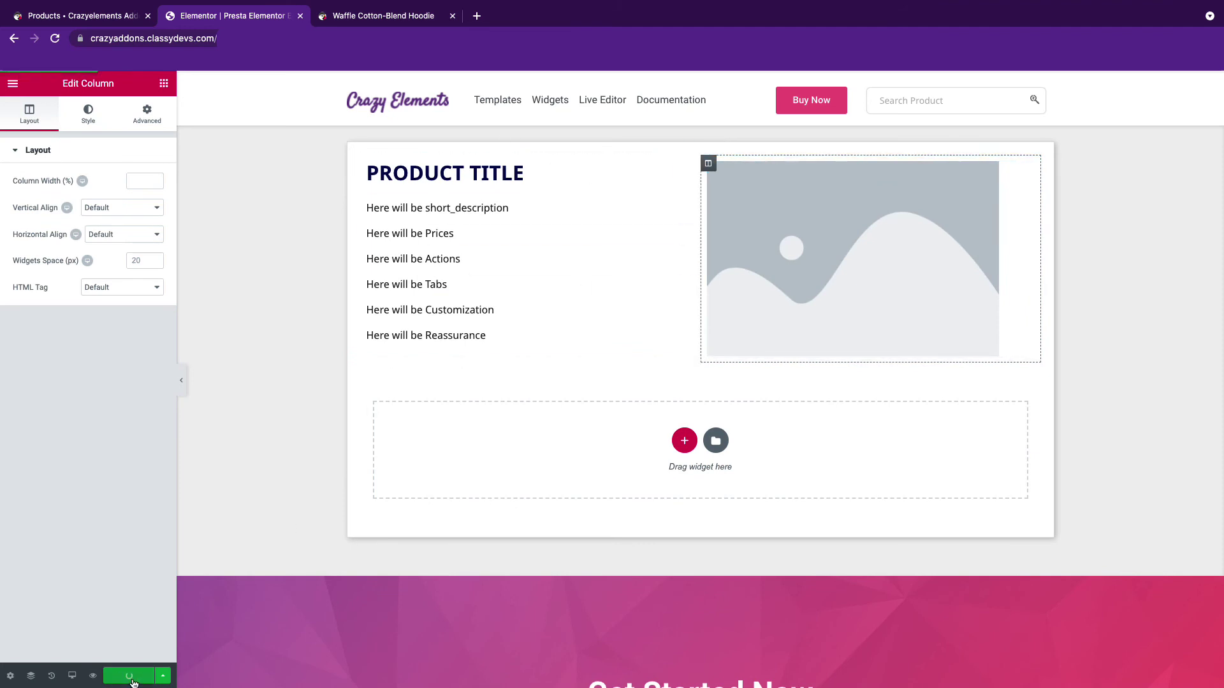
{"action": "left_click", "coordinate": [351, 17]}
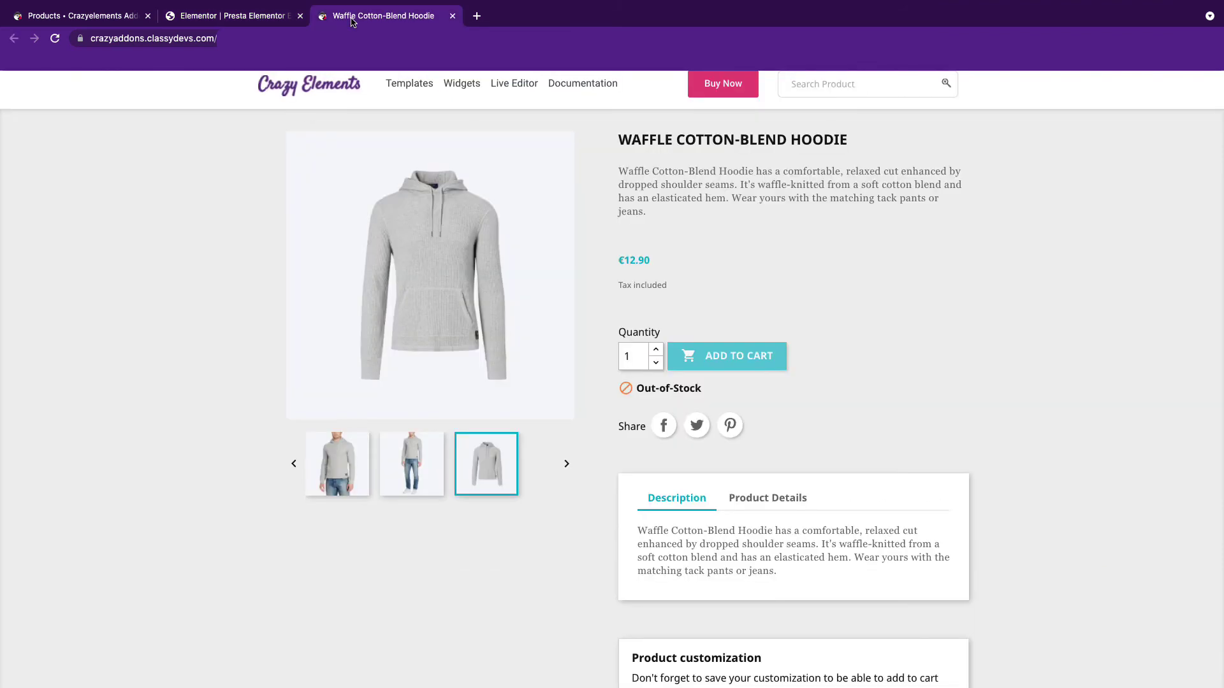
{"action": "left_click", "coordinate": [54, 39]}
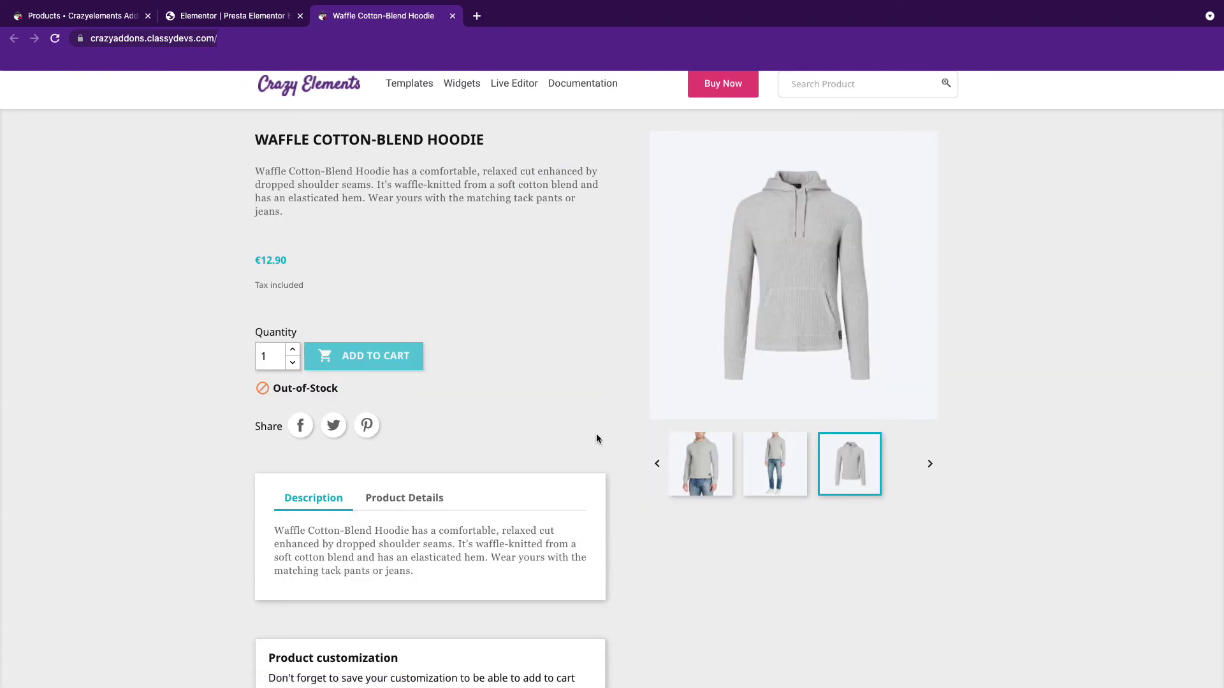
{"action": "left_click", "coordinate": [656, 464]}
{"action": "scroll", "coordinate": [445, 399], "scroll_direction": "up", "scroll_amount": 1}
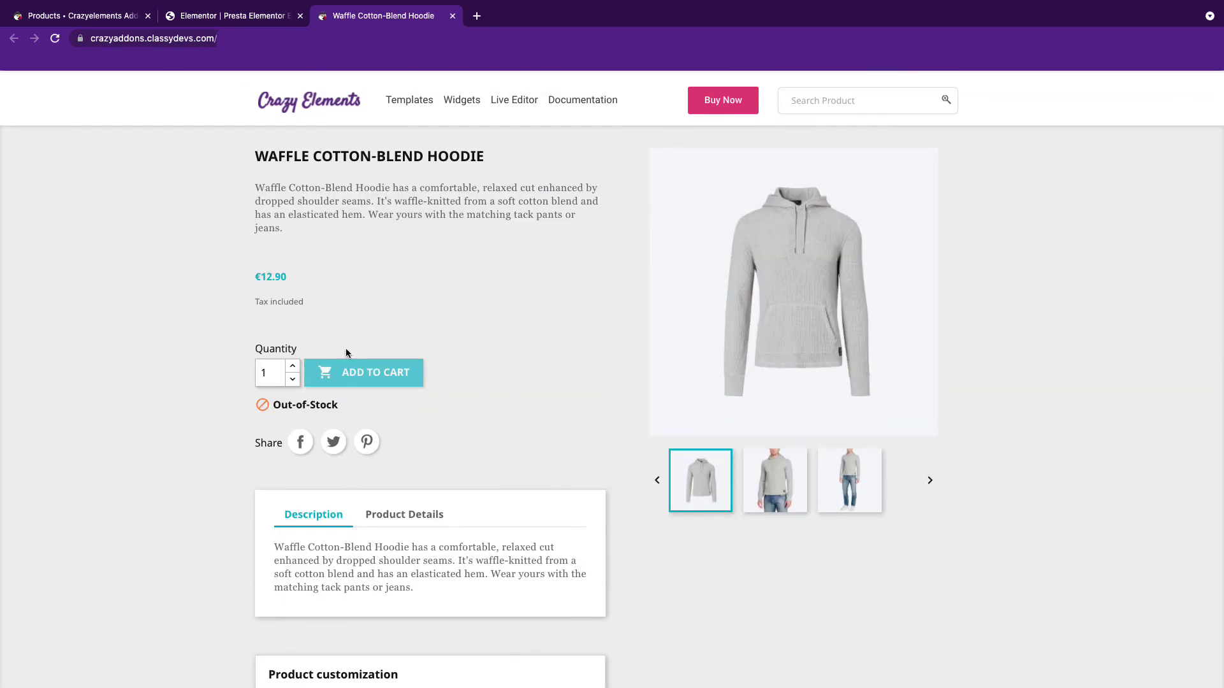
{"action": "key", "text": "ctrl+shift+Tab"}
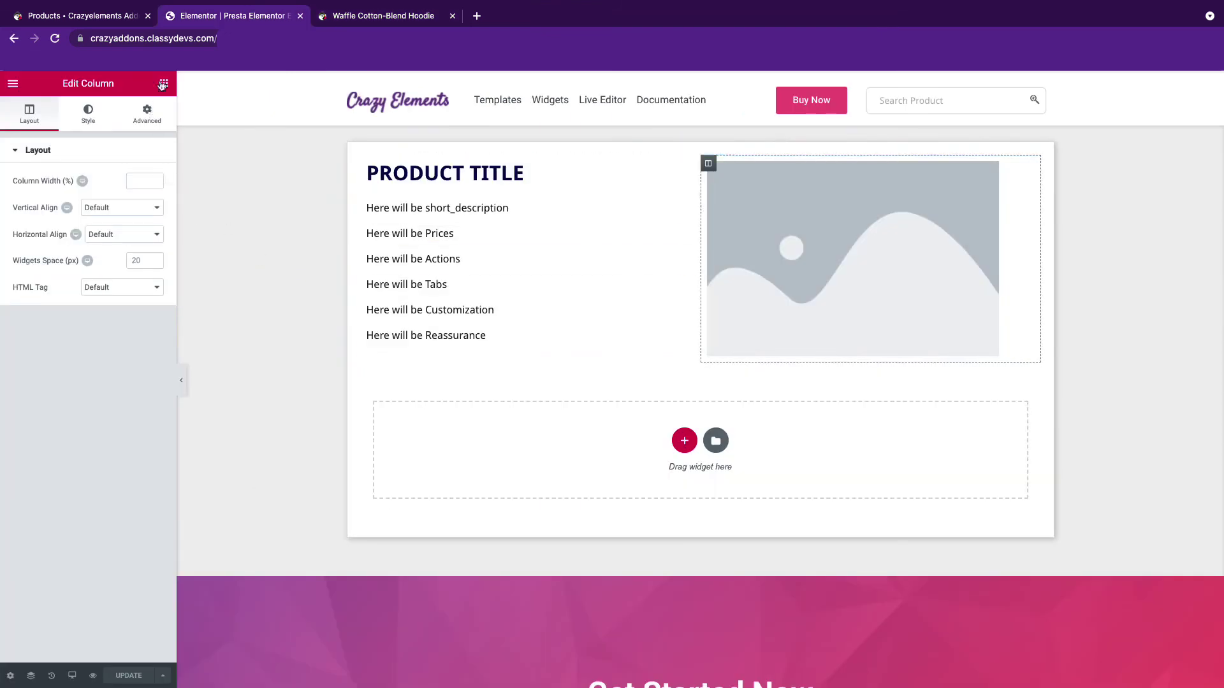
Step: Add a new empty column to the product details section
{"action": "left_click", "coordinate": [166, 84]}
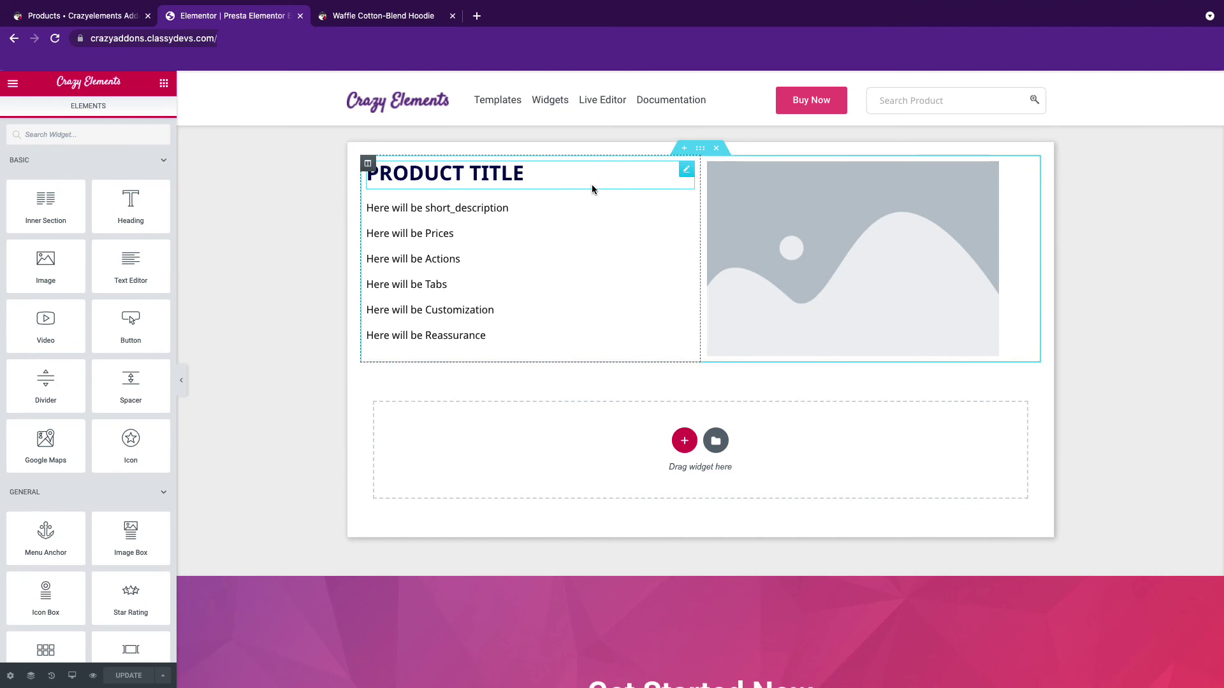
{"action": "right_click", "coordinate": [370, 172]}
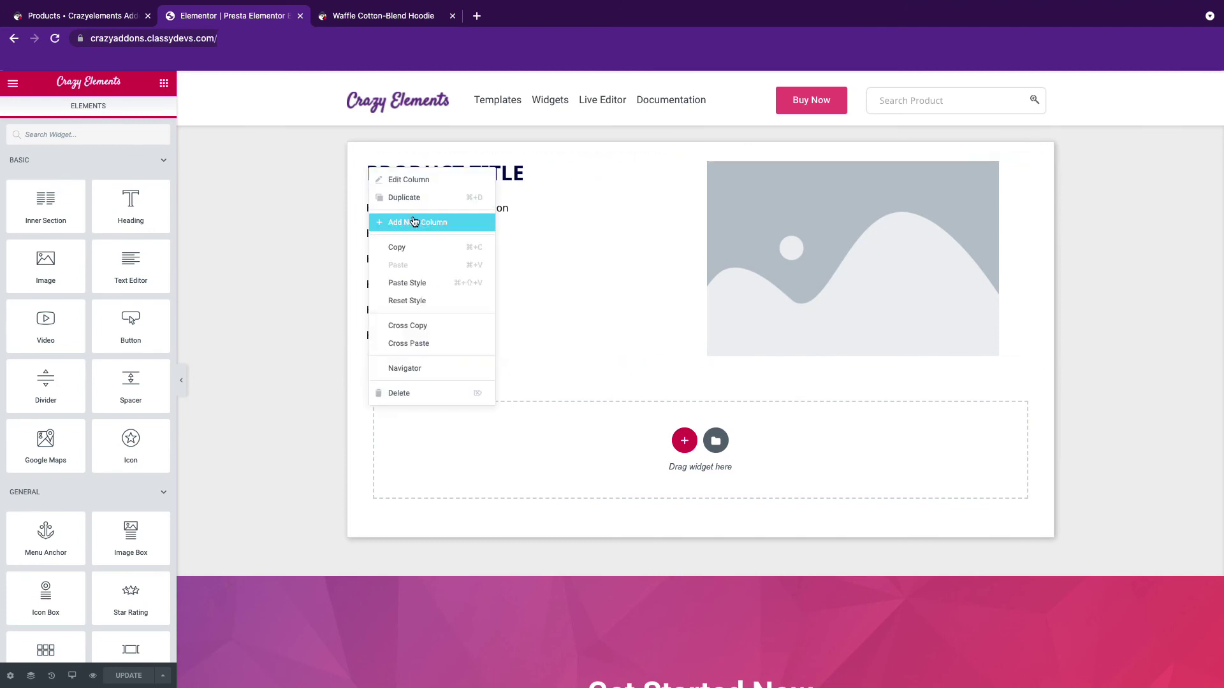
{"action": "left_click", "coordinate": [437, 227]}
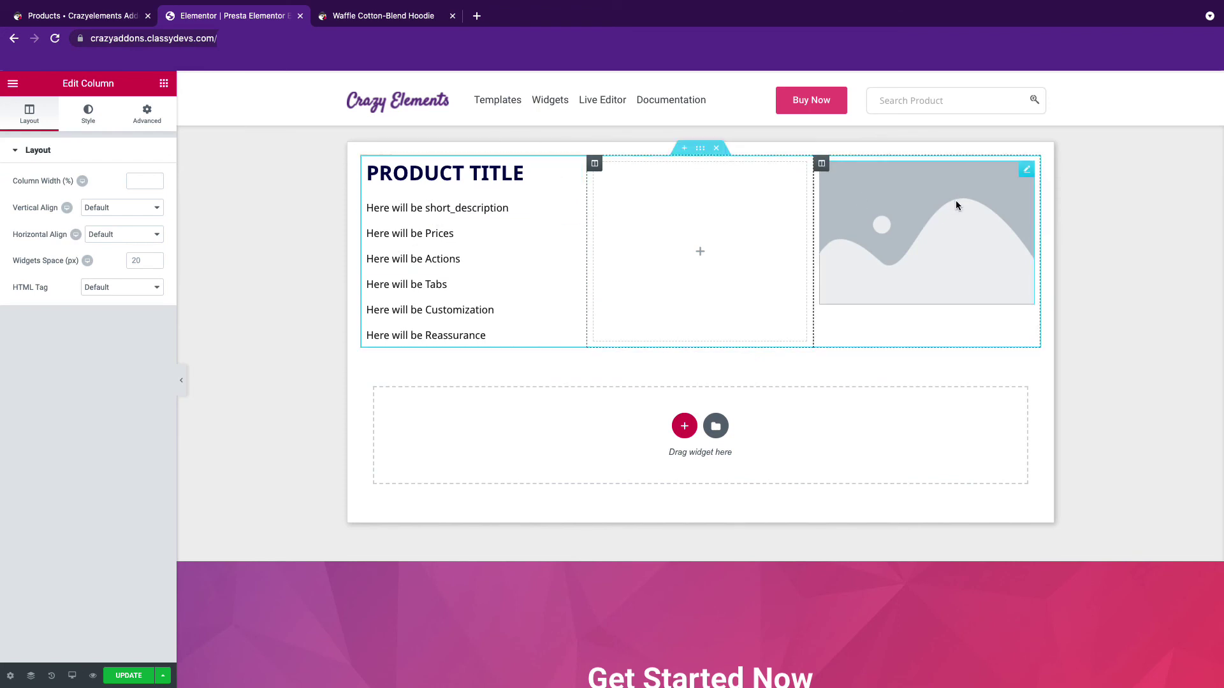
Step: Put the thumbnail in the middle; title, prices, customization, reassurance and actions on the right
{"action": "left_click_drag", "start_coordinate": [1027, 175], "coordinate": [663, 220]}
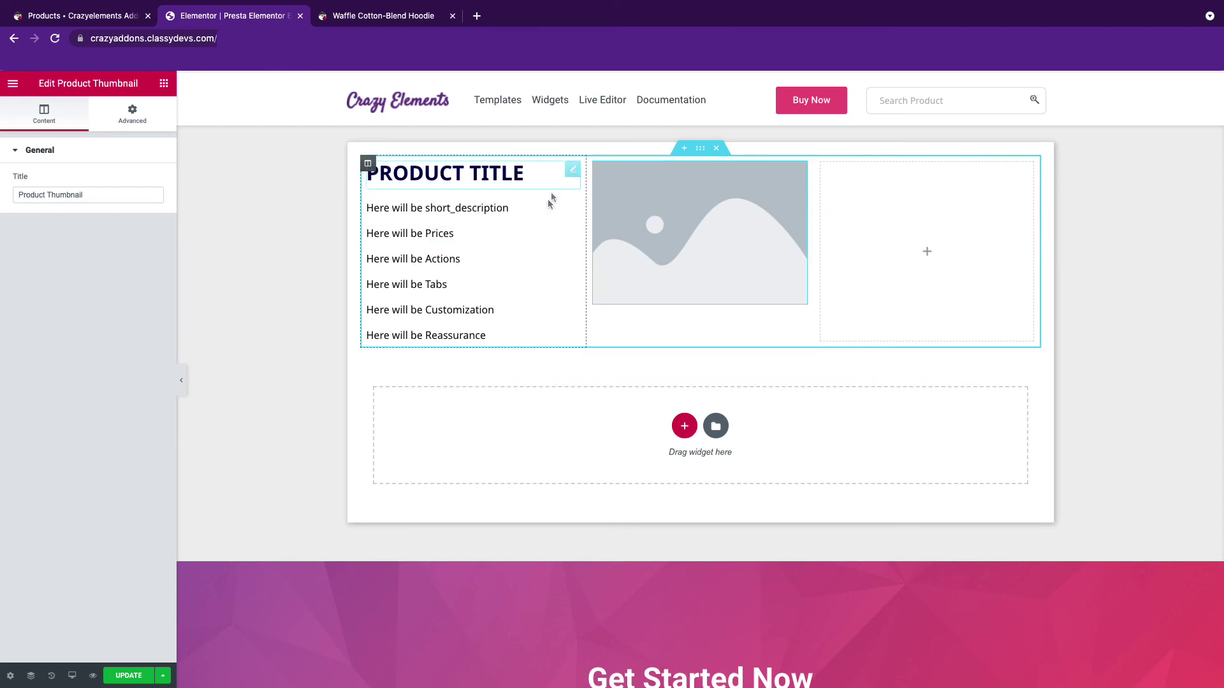
{"action": "mouse_move", "coordinate": [568, 177]}
{"action": "left_mouse_down"}
{"action": "mouse_move", "coordinate": [912, 185]}
{"action": "mouse_move", "coordinate": [937, 200]}
{"action": "left_mouse_up"}
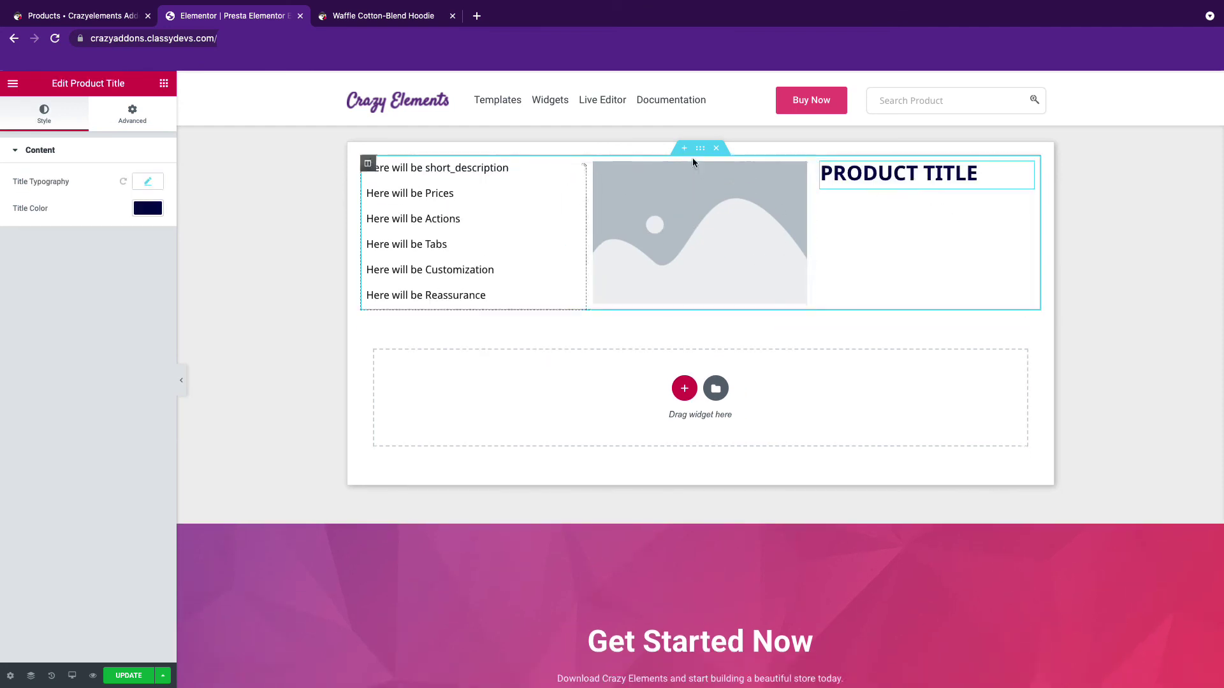
{"action": "left_click_drag", "start_coordinate": [409, 192], "coordinate": [938, 202]}
{"action": "left_click_drag", "start_coordinate": [436, 167], "coordinate": [870, 226]}
{"action": "left_click_drag", "start_coordinate": [430, 218], "coordinate": [918, 256]}
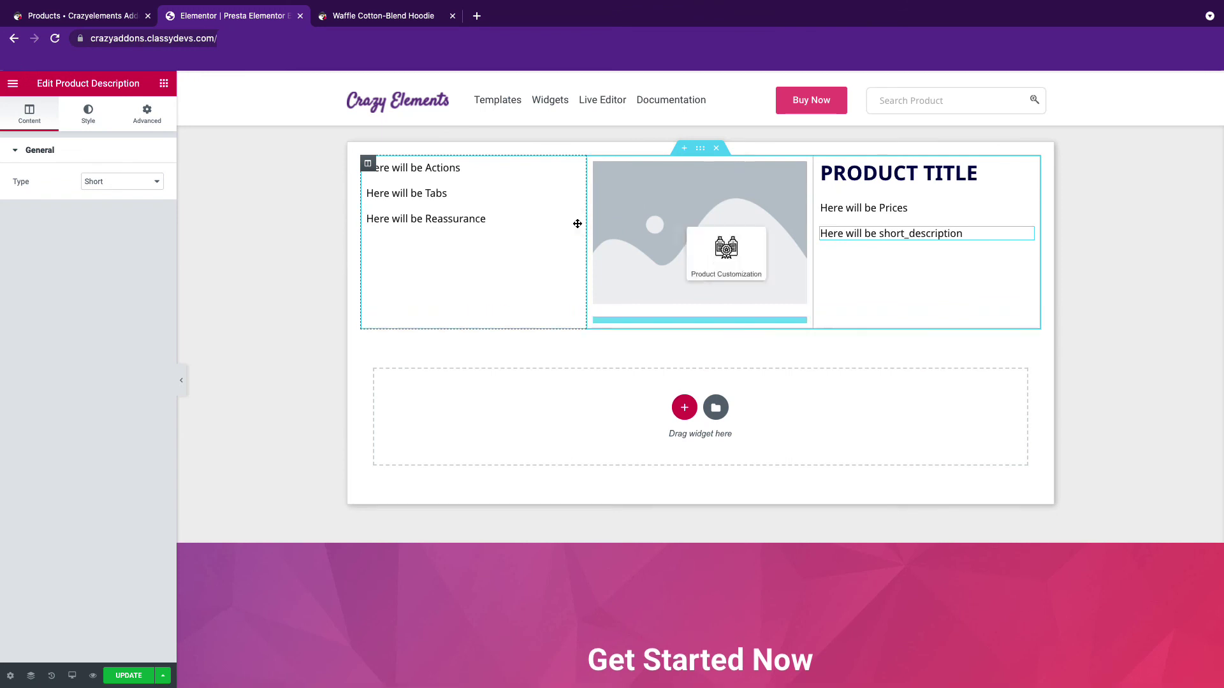
{"action": "mouse_move", "coordinate": [426, 218]}
{"action": "left_mouse_down"}
{"action": "mouse_move", "coordinate": [916, 271]}
{"action": "mouse_move", "coordinate": [918, 282]}
{"action": "left_mouse_up"}
{"action": "left_click_drag", "start_coordinate": [889, 234], "coordinate": [431, 219]}
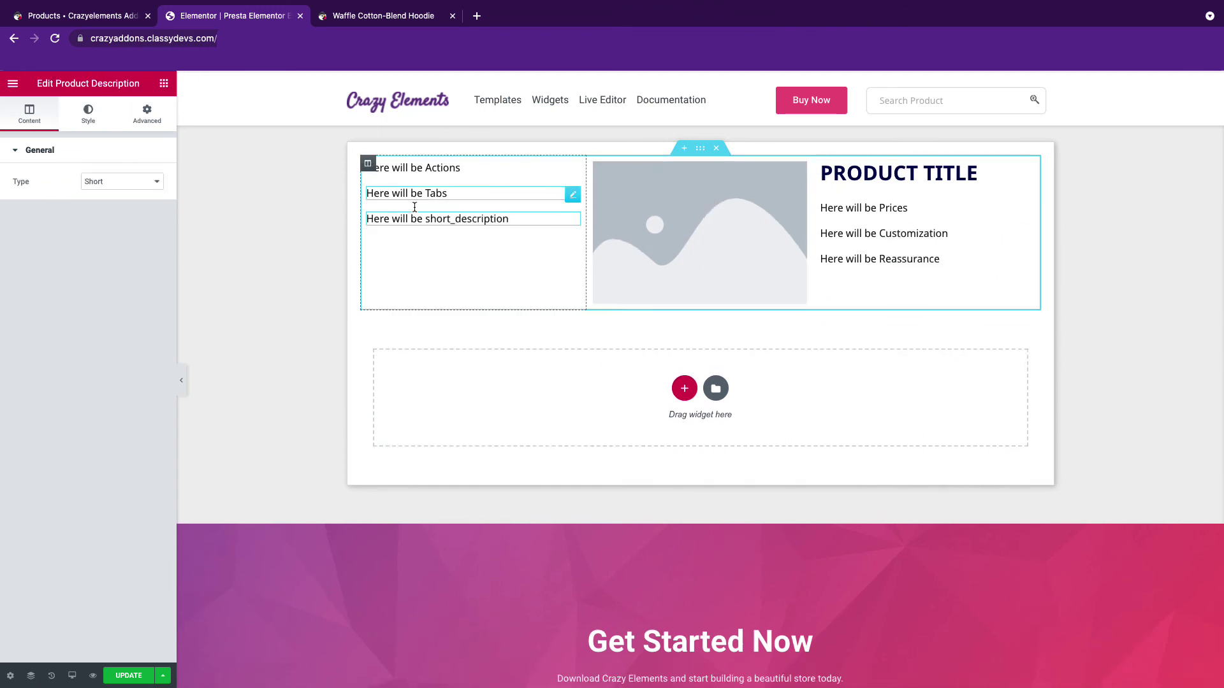
{"action": "left_click_drag", "start_coordinate": [411, 167], "coordinate": [942, 225]}
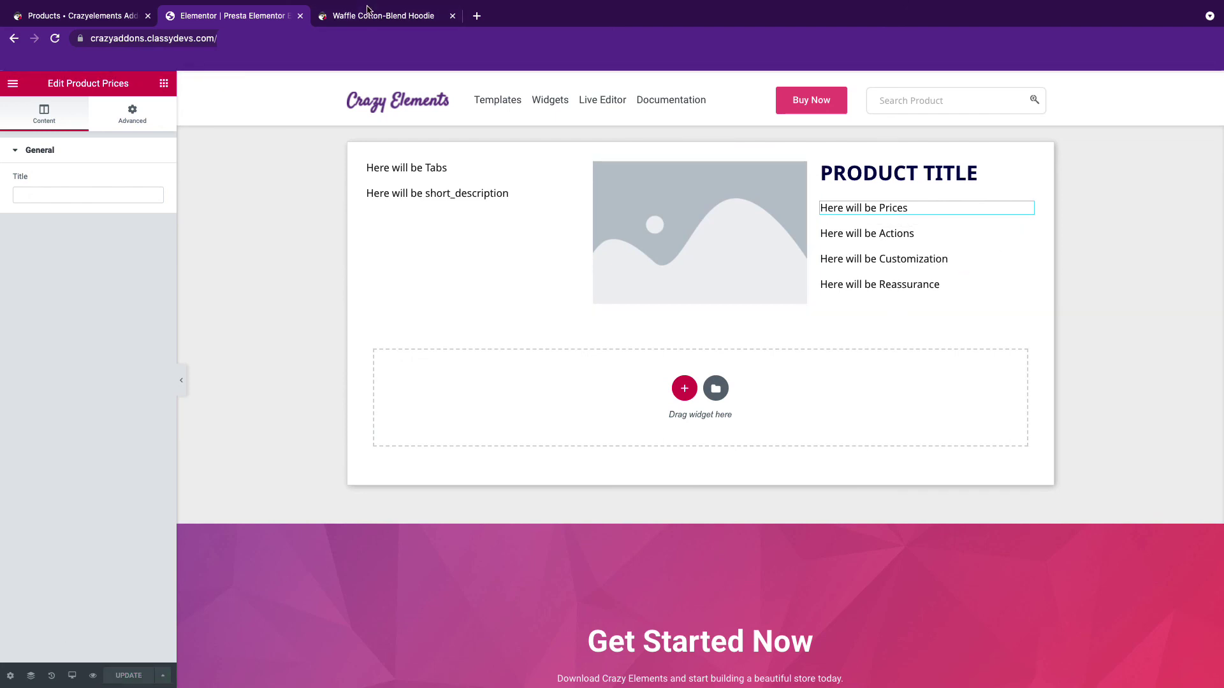
Step: Switch to the Waffle Cotton-Blend Hoodie storefront tab and reload it
{"action": "left_click", "coordinate": [368, 16]}
{"action": "left_click", "coordinate": [55, 38]}
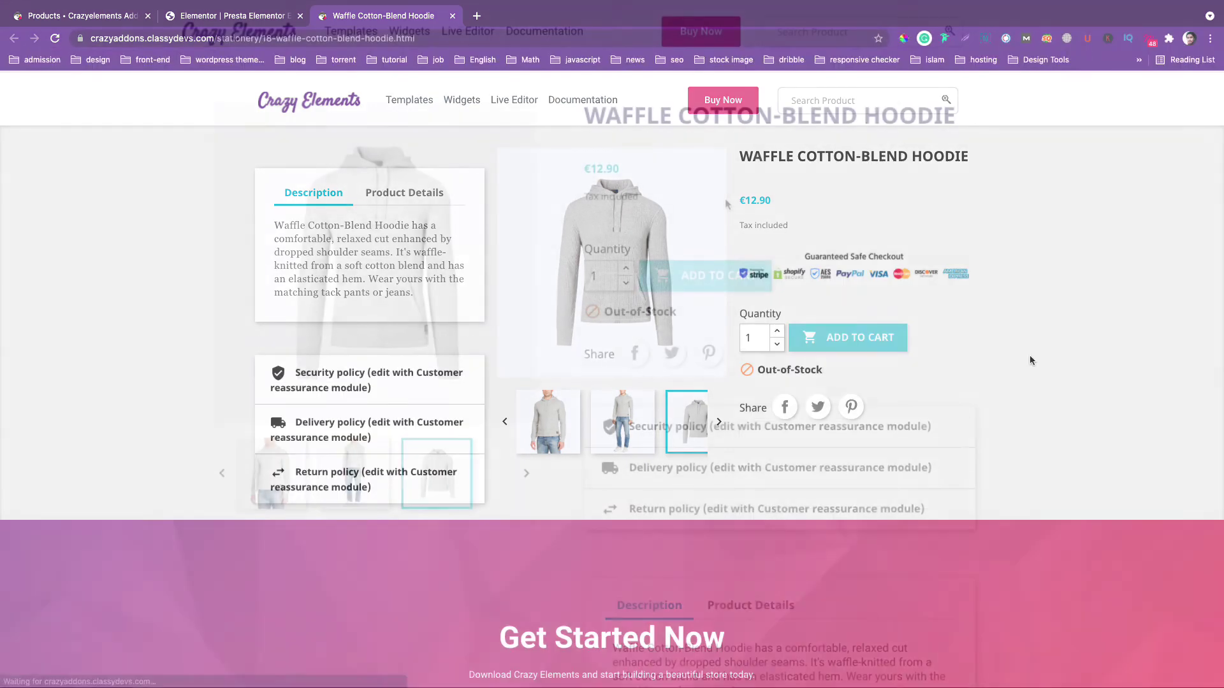
{"action": "scroll", "coordinate": [755, 323], "scroll_direction": "down", "scroll_amount": 1}
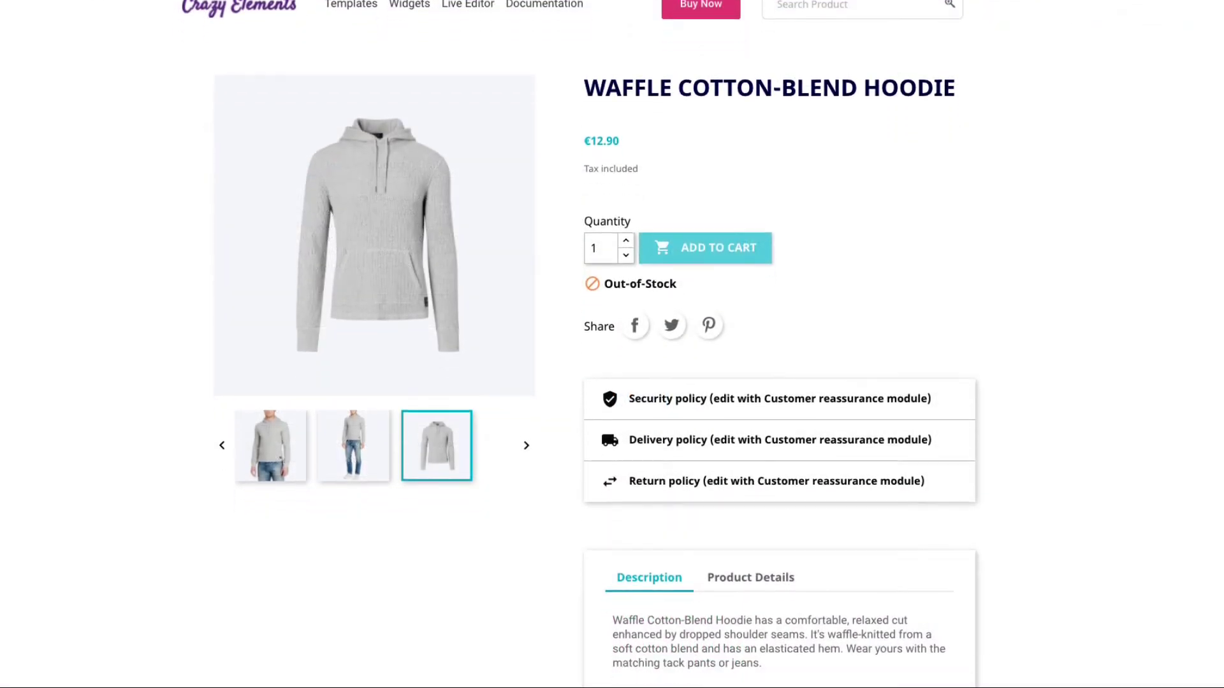
{"action": "scroll", "coordinate": [755, 323], "scroll_direction": "down", "scroll_amount": 1}
{"action": "scroll", "coordinate": [755, 323], "scroll_direction": "down", "scroll_amount": 2}
{"action": "scroll", "coordinate": [755, 323], "scroll_direction": "down", "scroll_amount": 3}
{"action": "scroll", "coordinate": [756, 323], "scroll_direction": "down", "scroll_amount": 1}
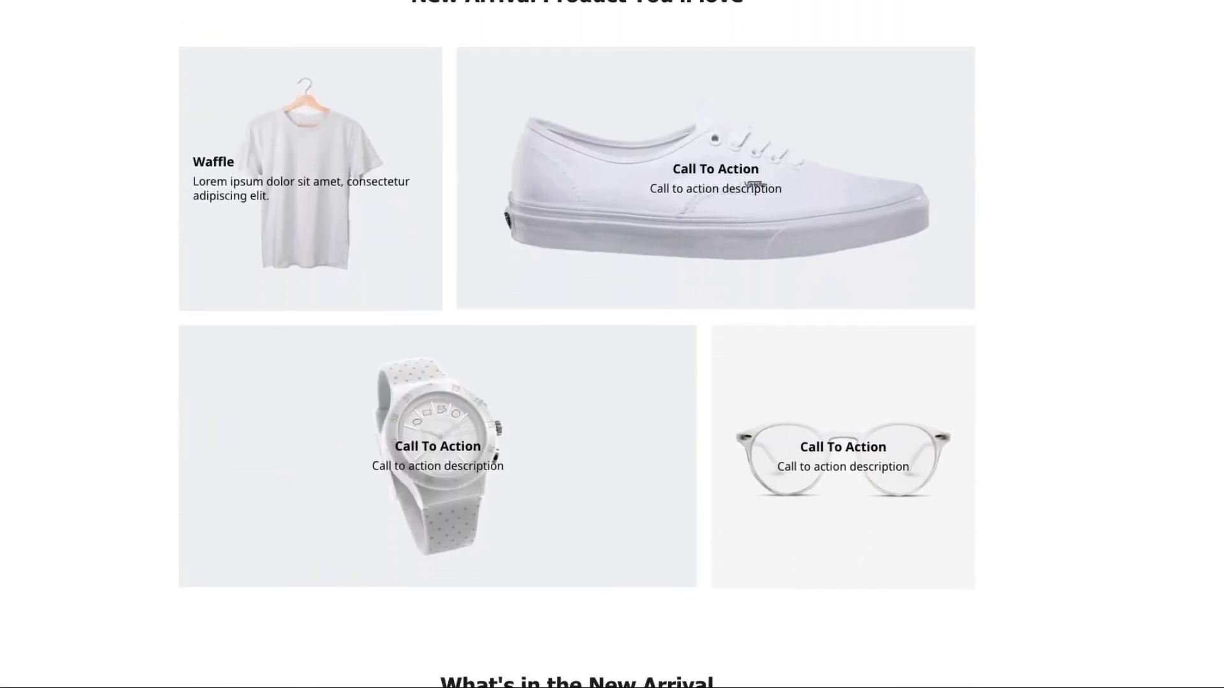
{"action": "scroll", "coordinate": [755, 323], "scroll_direction": "down", "scroll_amount": 2}
{"action": "scroll", "coordinate": [755, 323], "scroll_direction": "down", "scroll_amount": 2}
{"action": "scroll", "coordinate": [756, 323], "scroll_direction": "down", "scroll_amount": 1}
{"action": "scroll", "coordinate": [577, 345], "scroll_direction": "down", "scroll_amount": 2}
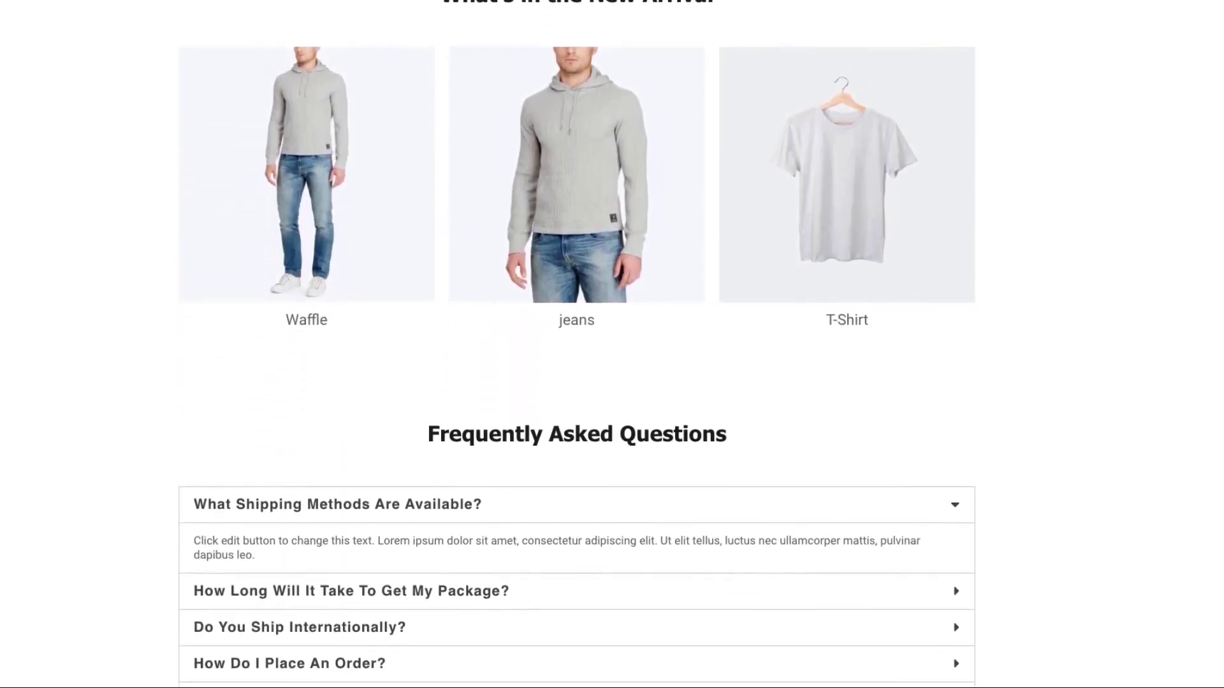
{"action": "scroll", "coordinate": [577, 344], "scroll_direction": "down", "scroll_amount": 1}
{"action": "scroll", "coordinate": [577, 344], "scroll_direction": "down", "scroll_amount": 1}
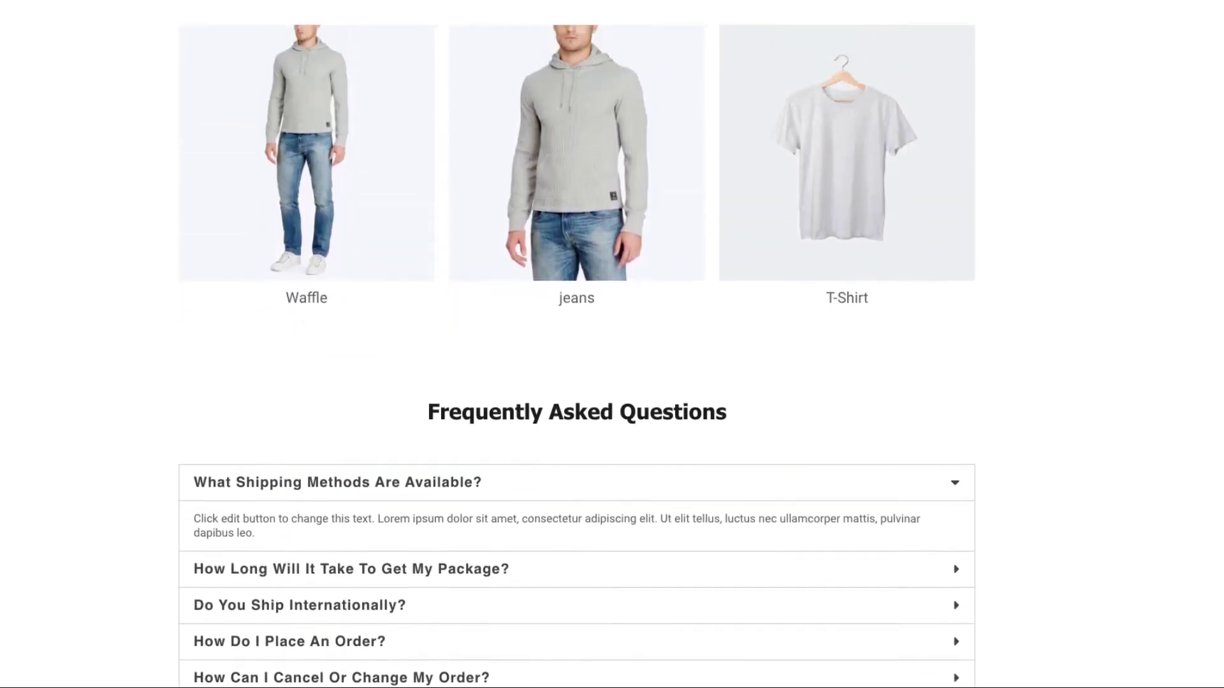